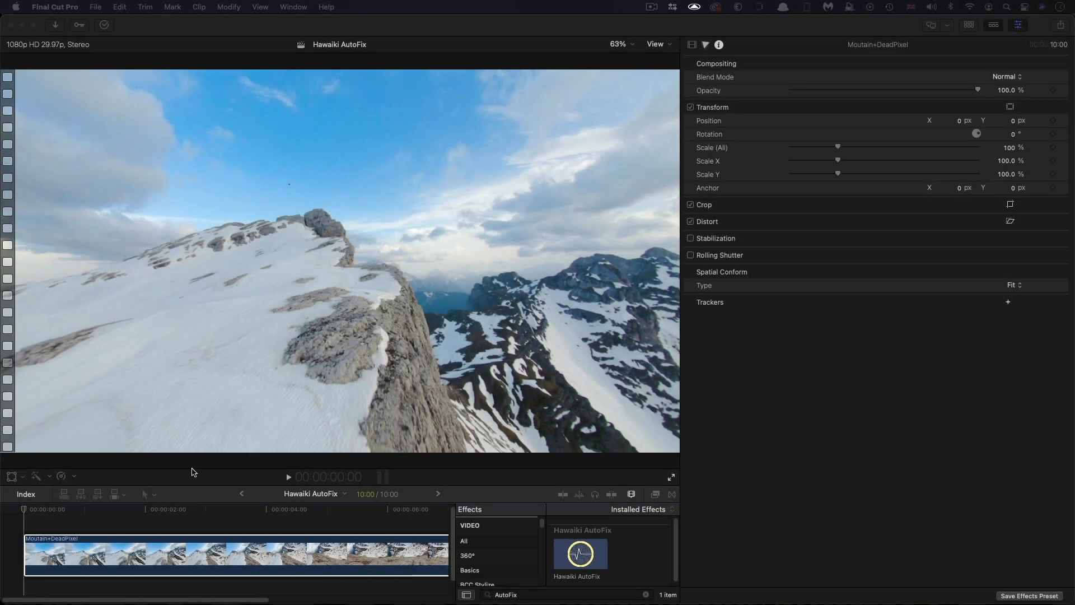
Apply the Hawaiki AutoFix effect to the Moutain+DeadPixel clip and place its Repair Target over the dead pixel in the sky
{"action": "left_click", "coordinate": [201, 515]}
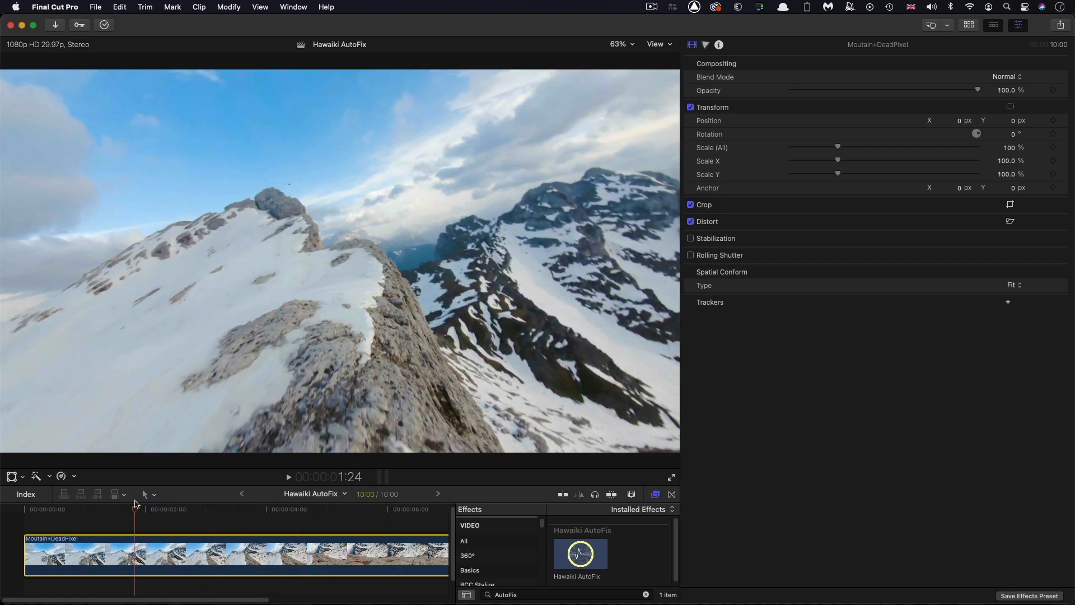
{"action": "left_click", "coordinate": [46, 513]}
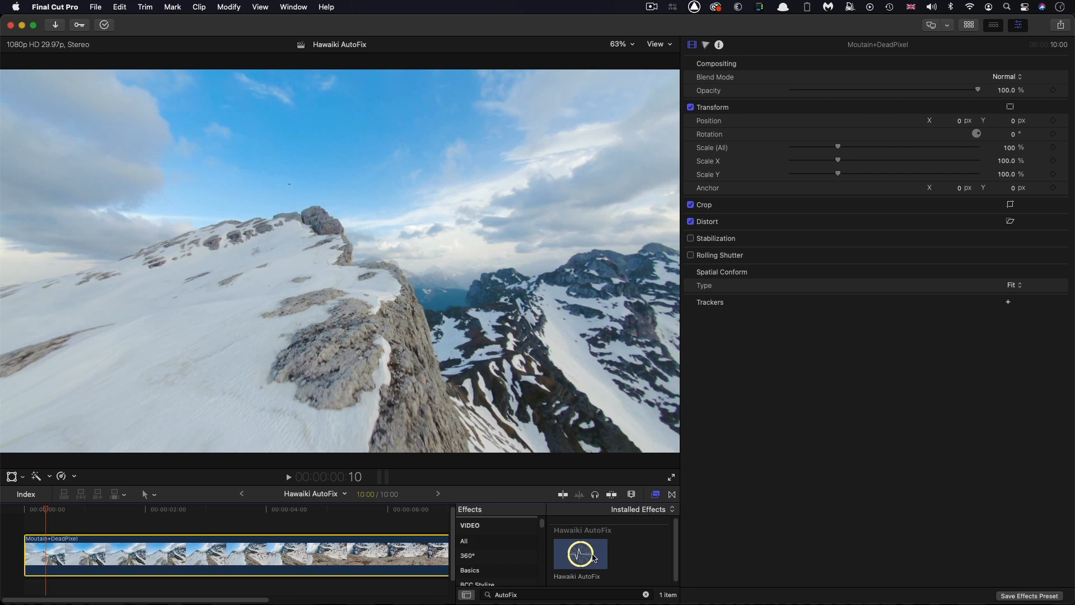
{"action": "left_click_drag", "start_coordinate": [594, 557], "coordinate": [336, 564]}
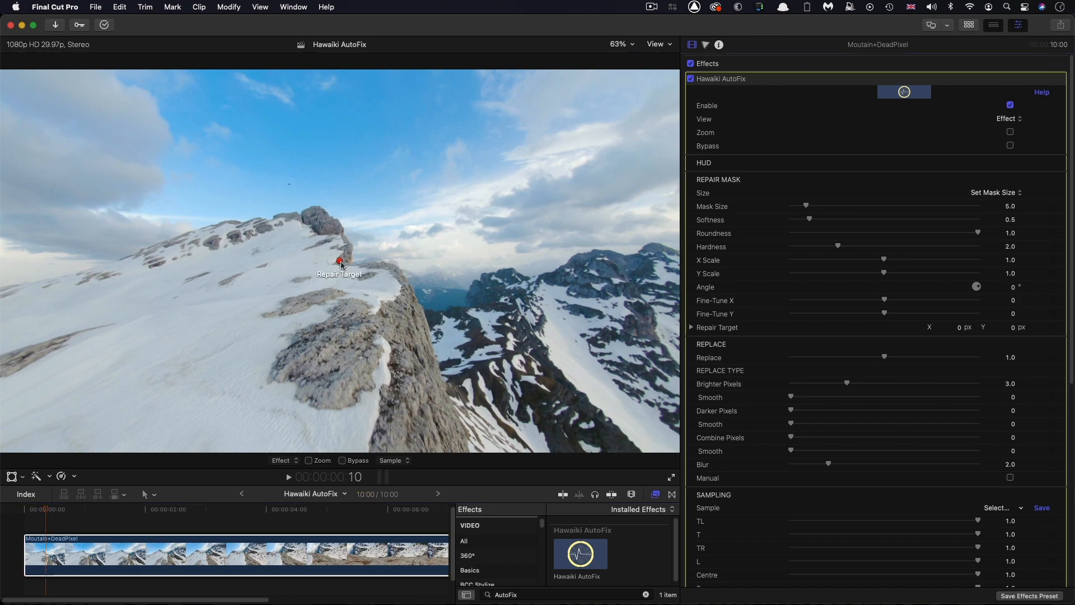
{"action": "left_click_drag", "start_coordinate": [342, 264], "coordinate": [293, 186]}
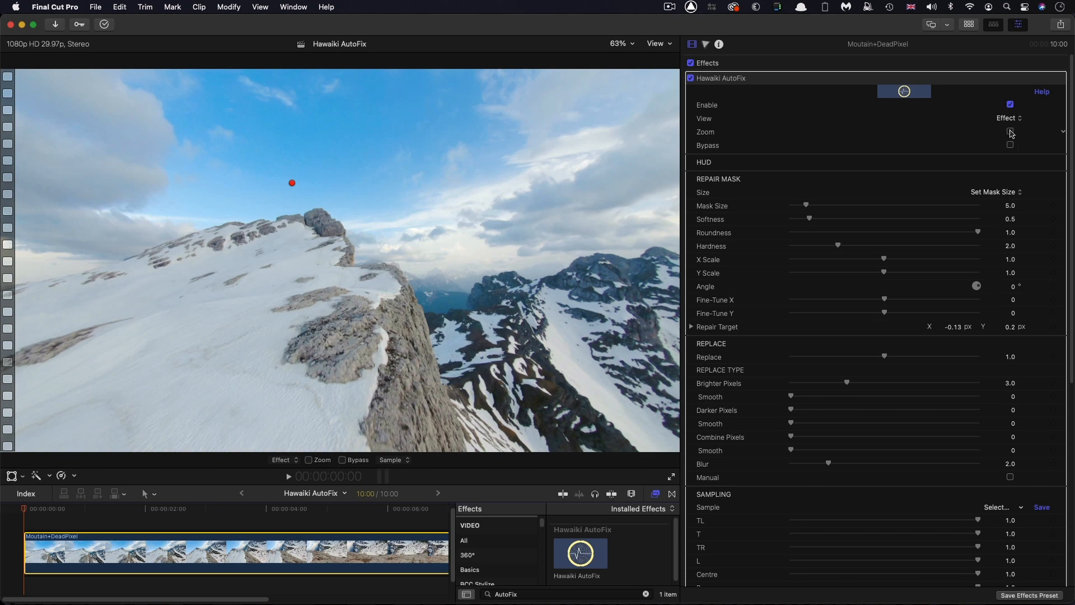
Turn on Zoom, fine-tune the mask by about x +49, y +14 onto the dead pixel, and disable Bypass
{"action": "left_click", "coordinate": [1010, 132]}
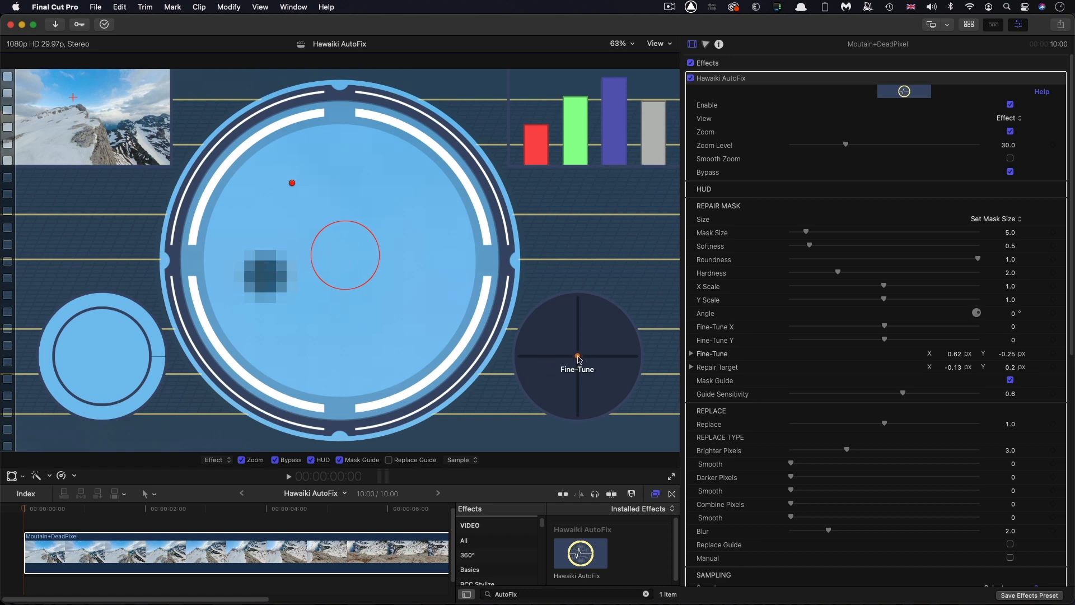
{"action": "left_click_drag", "start_coordinate": [578, 357], "coordinate": [630, 343]}
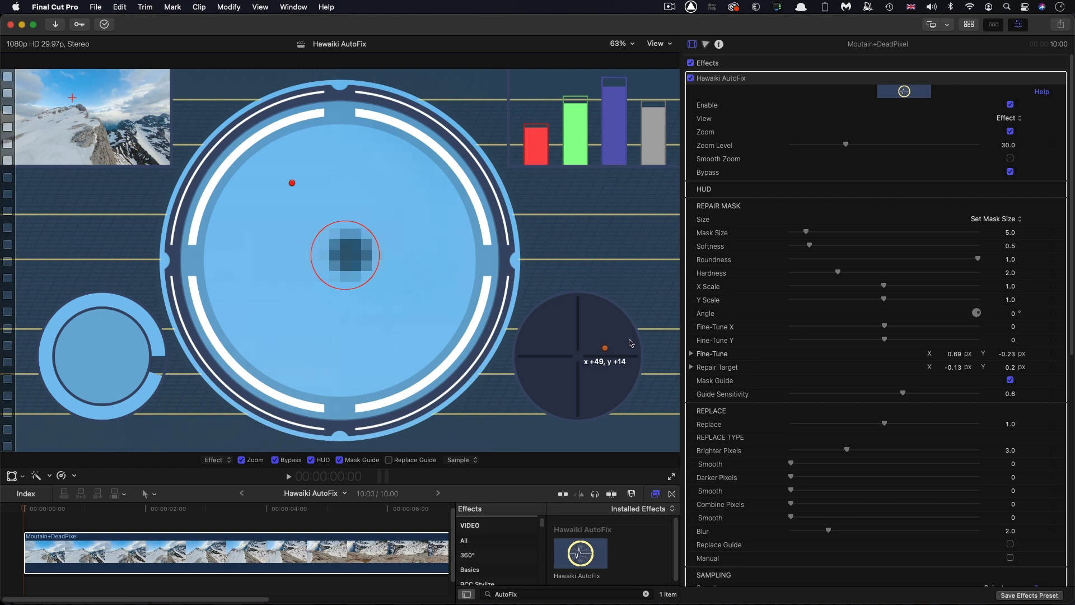
{"action": "left_click_drag", "start_coordinate": [631, 343], "coordinate": [631, 343]}
{"action": "left_click", "coordinate": [1010, 172]}
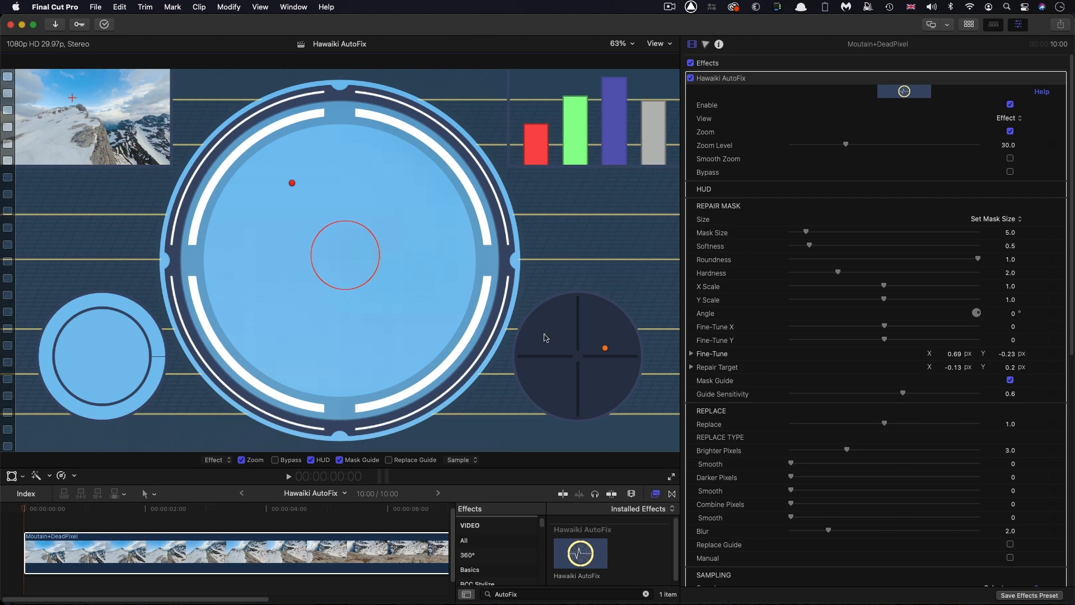
{"action": "left_click", "coordinate": [655, 493]}
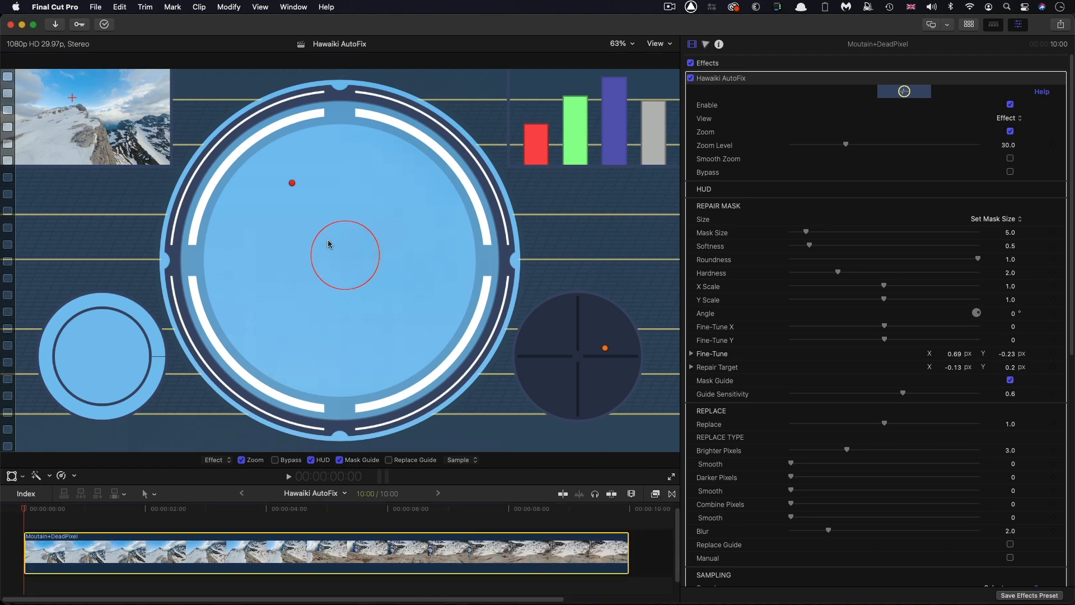
Bypass the repair, try a Mask Size of about 12.1, and undo the size change
{"action": "left_click", "coordinate": [275, 461]}
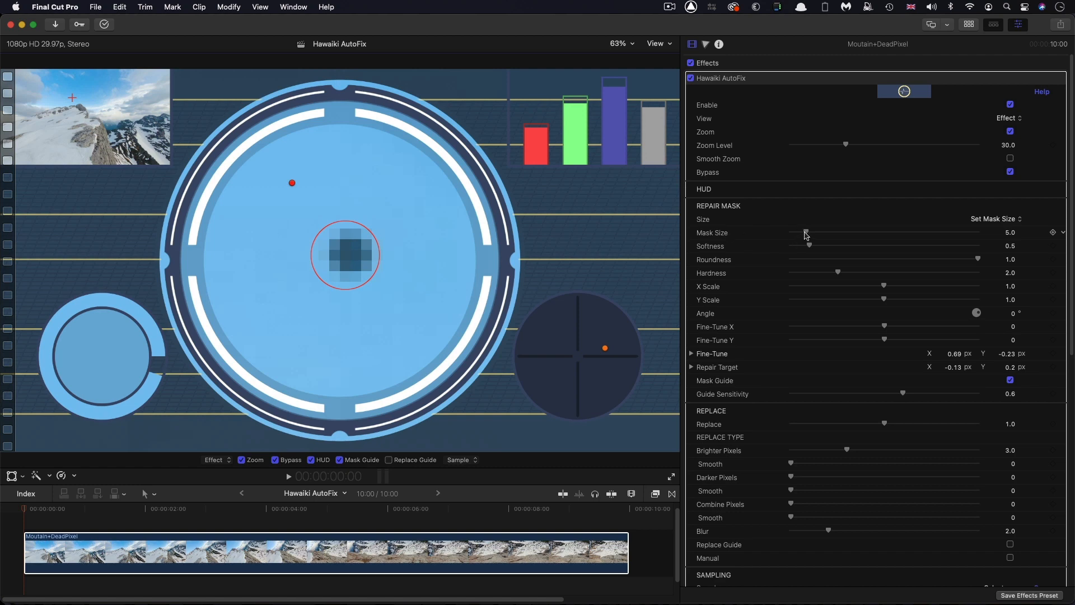
{"action": "left_click_drag", "start_coordinate": [806, 235], "coordinate": [844, 236]}
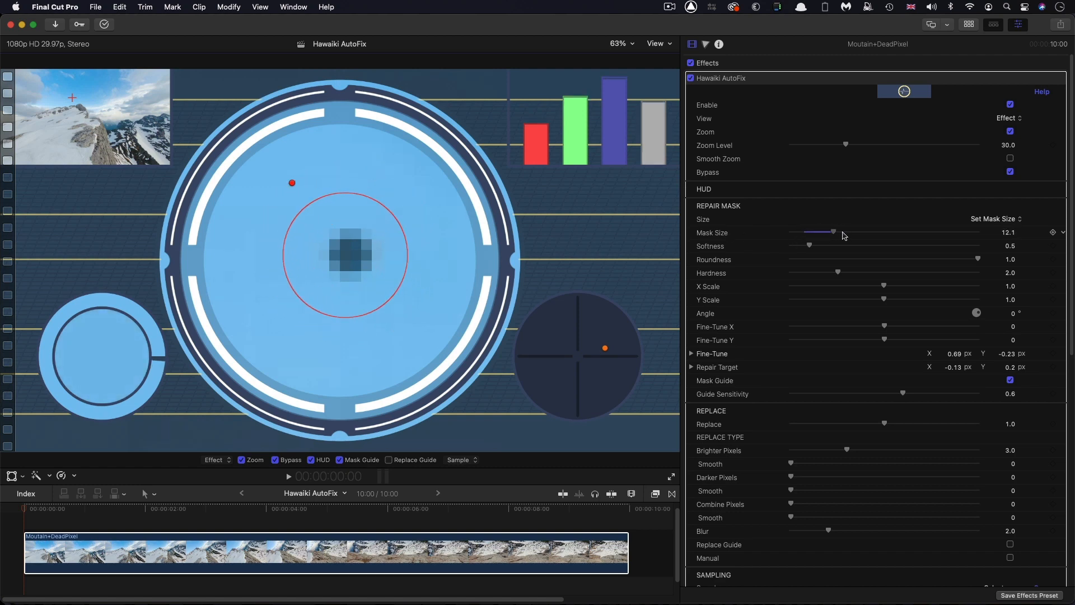
{"action": "key", "text": "super+z"}
Try the 3 x 3px and 5 x 5px repair mask sizes, settle on 7 x 7px, and disable Bypass
{"action": "left_click", "coordinate": [994, 219]}
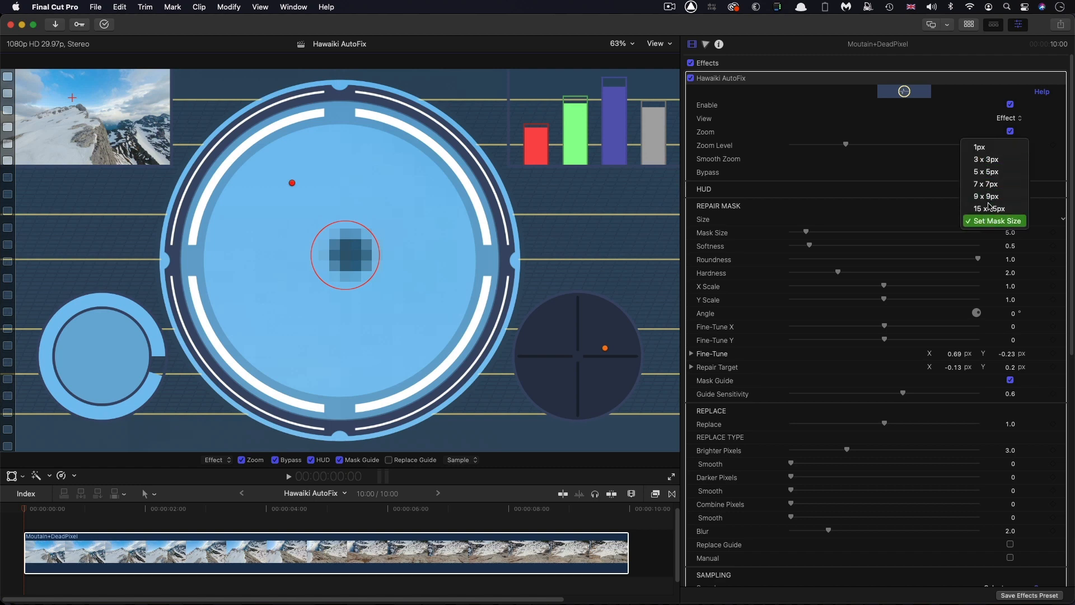
{"action": "left_click", "coordinate": [996, 158]}
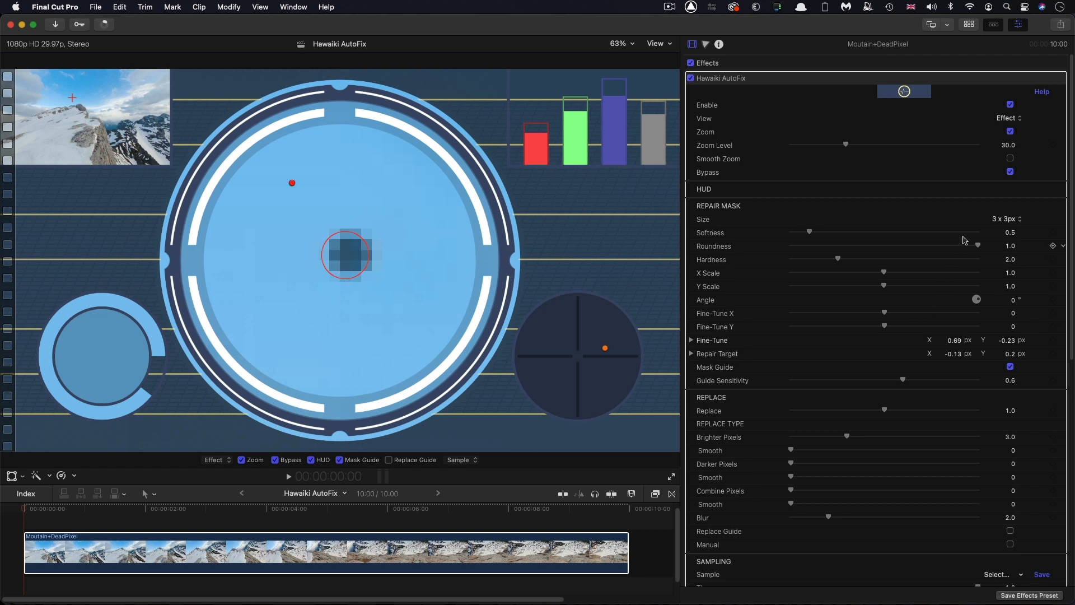
{"action": "left_click", "coordinate": [1001, 220]}
{"action": "left_click", "coordinate": [1003, 230]}
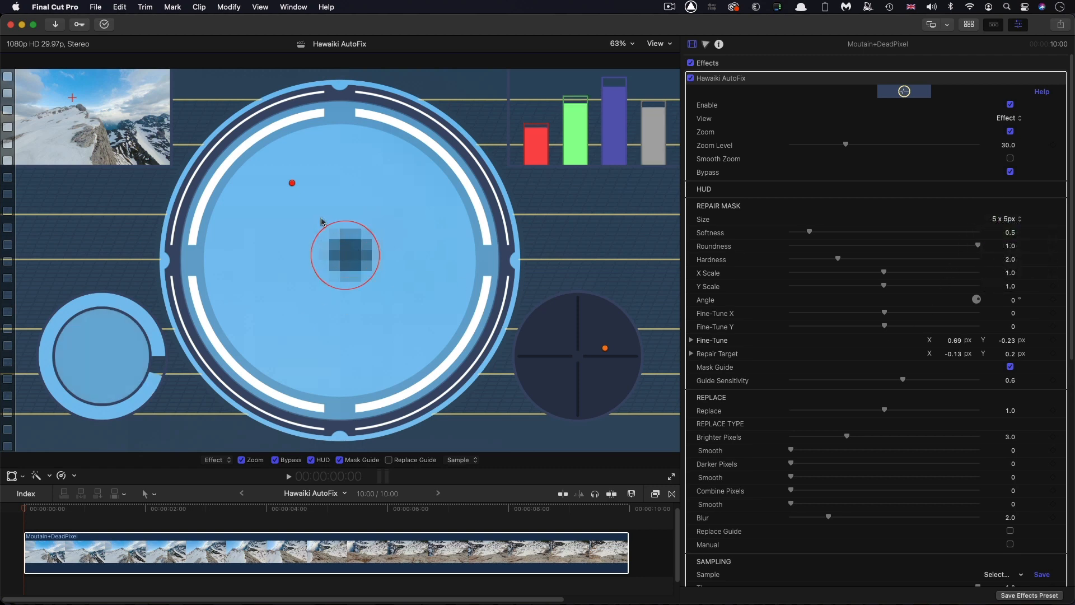
{"action": "left_click", "coordinate": [999, 220]}
{"action": "left_click", "coordinate": [1001, 234]}
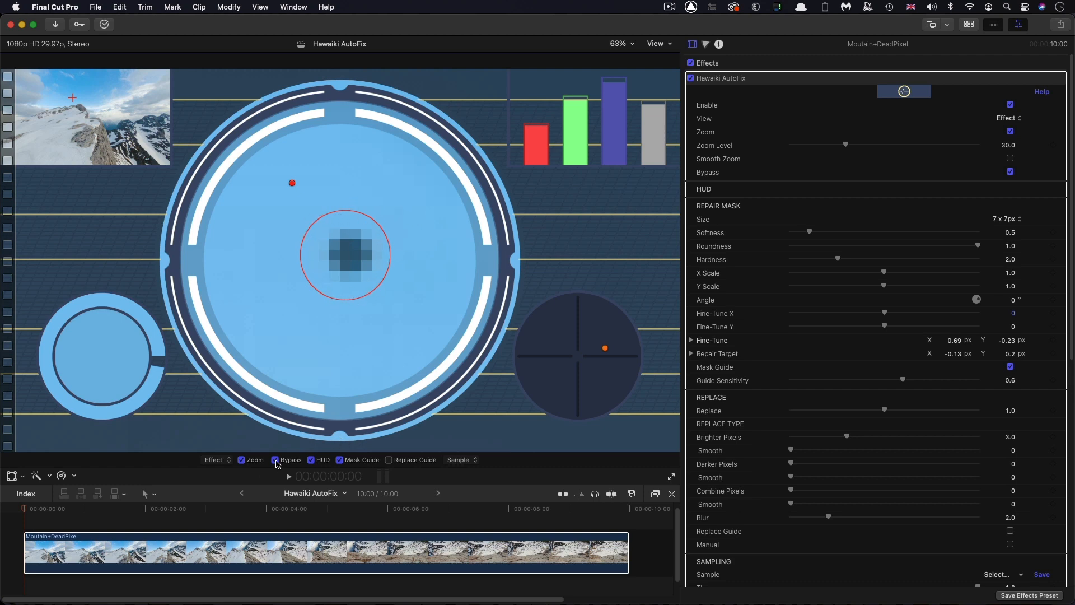
{"action": "left_click", "coordinate": [275, 460]}
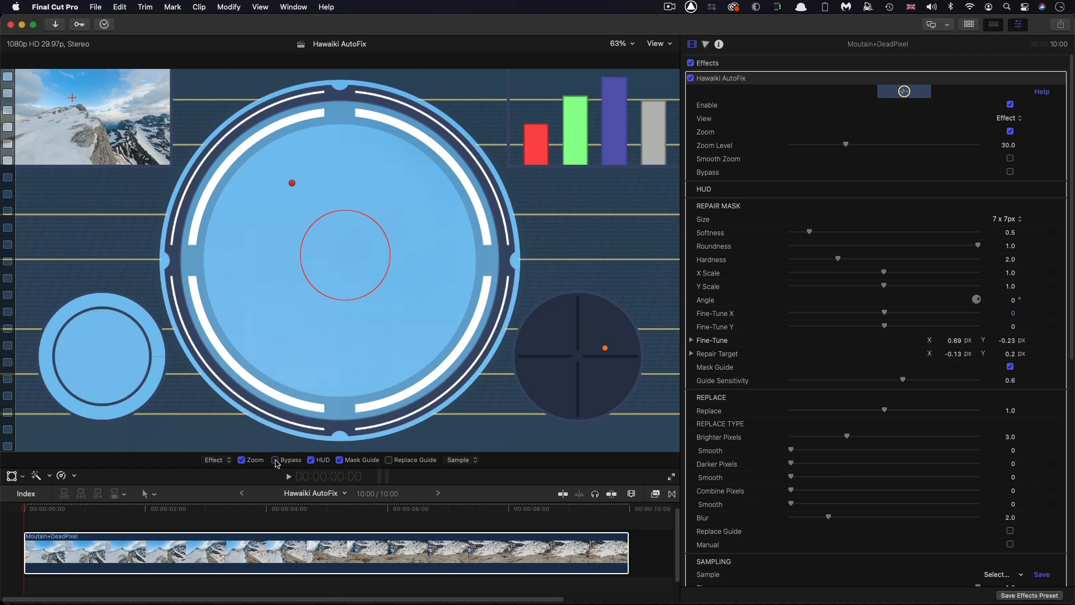
Move the playhead to 4:18, where mountain detail lies behind the repaired pixel
{"action": "left_click", "coordinate": [44, 554]}
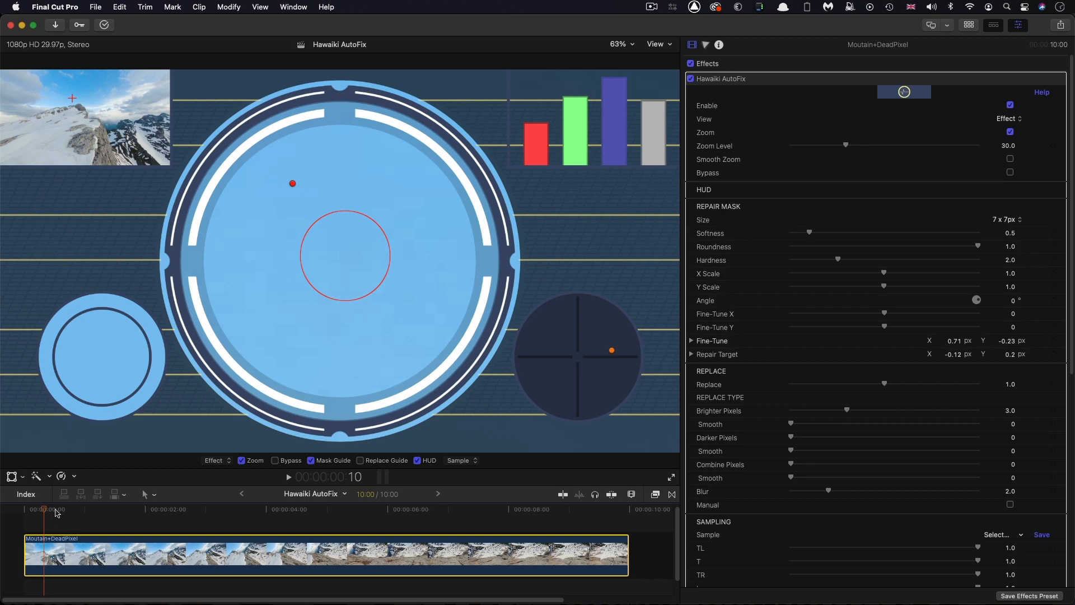
{"action": "left_click_drag", "start_coordinate": [56, 513], "coordinate": [305, 553]}
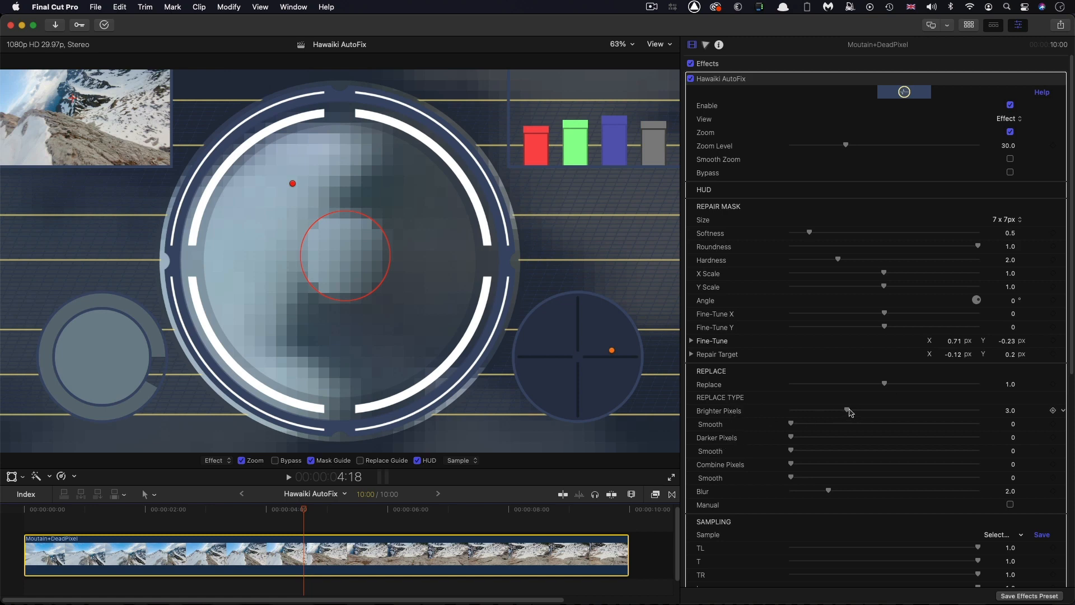
Try Brighter Pixels at about 1.28 and Darker Pixels at about 1.66, and reset the Replace settings
{"action": "left_click_drag", "start_coordinate": [847, 410], "coordinate": [822, 440]}
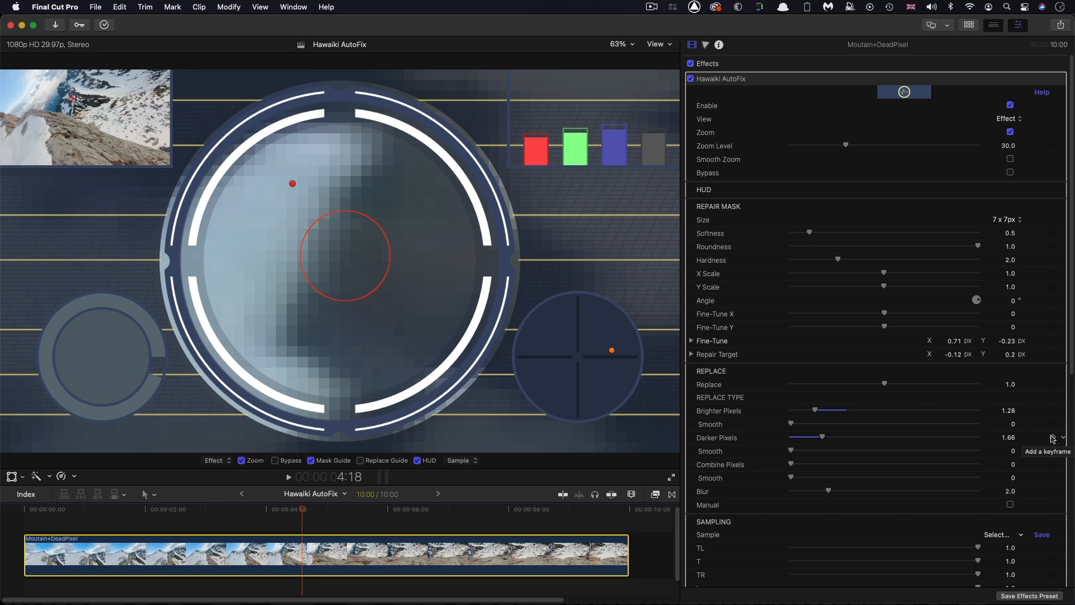
{"action": "right_click", "coordinate": [869, 372]}
{"action": "left_click", "coordinate": [902, 374]}
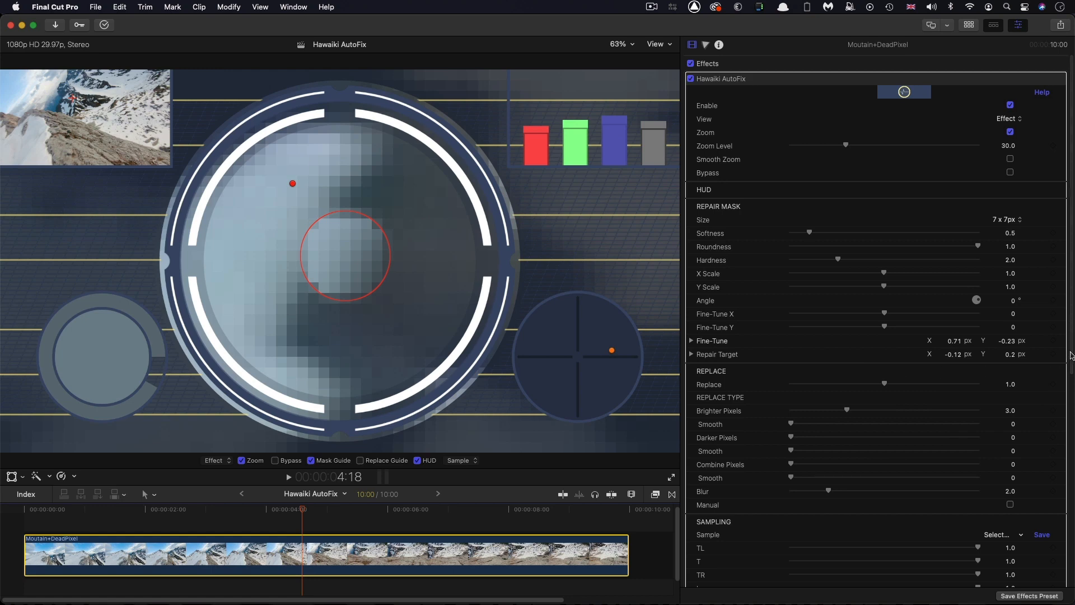
Apply the 6 Right sampling preset so the repair samples only the pixels on the right side
{"action": "left_click_drag", "start_coordinate": [1071, 353], "coordinate": [1068, 539]}
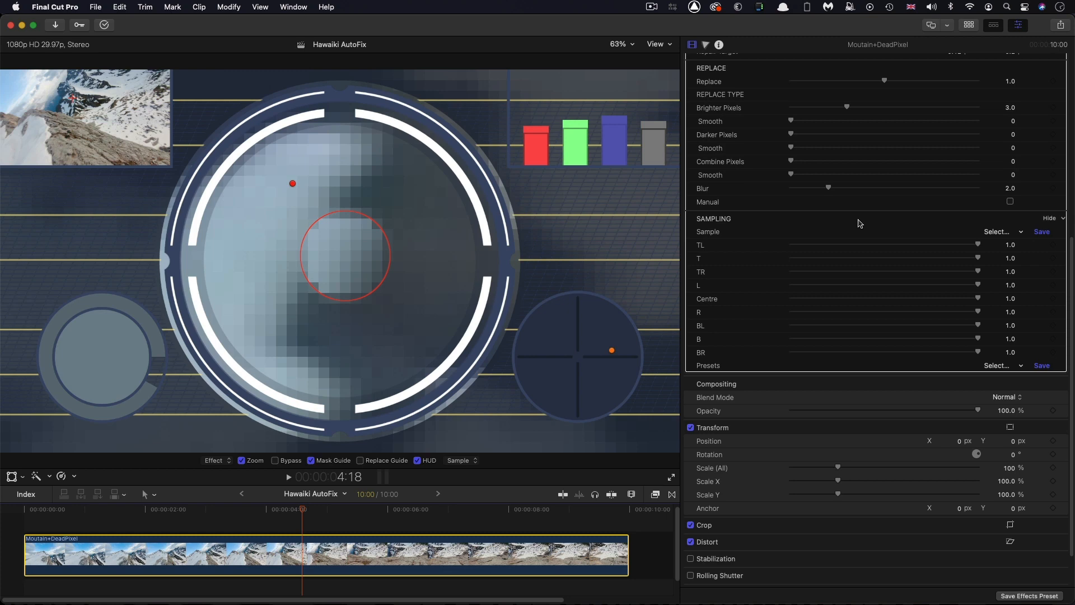
{"action": "left_click_drag", "start_coordinate": [978, 244], "coordinate": [1072, 260]}
{"action": "left_click", "coordinate": [990, 232]}
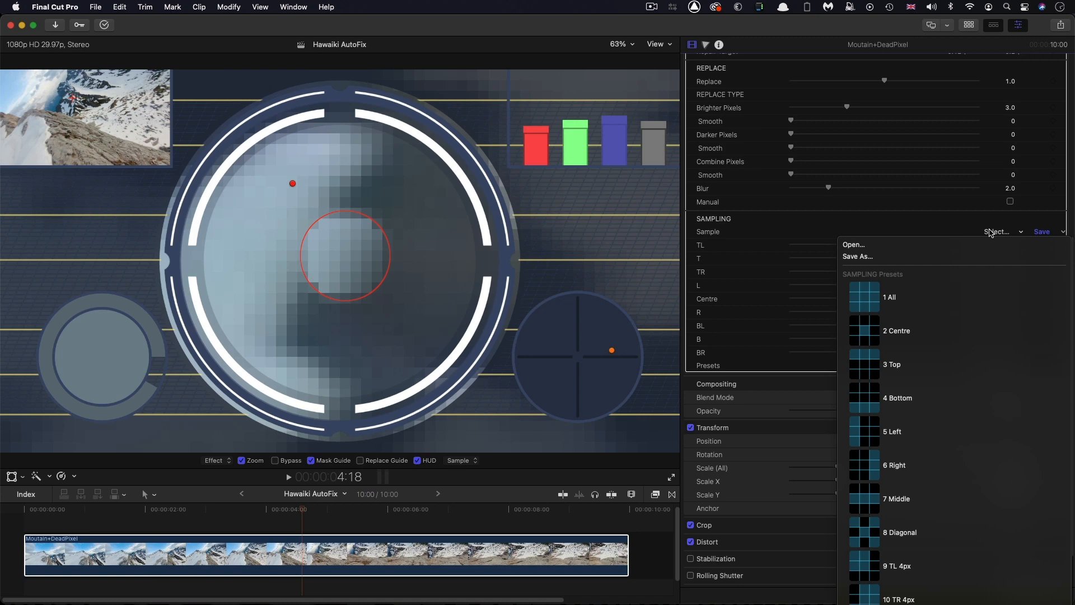
{"action": "left_click", "coordinate": [856, 476]}
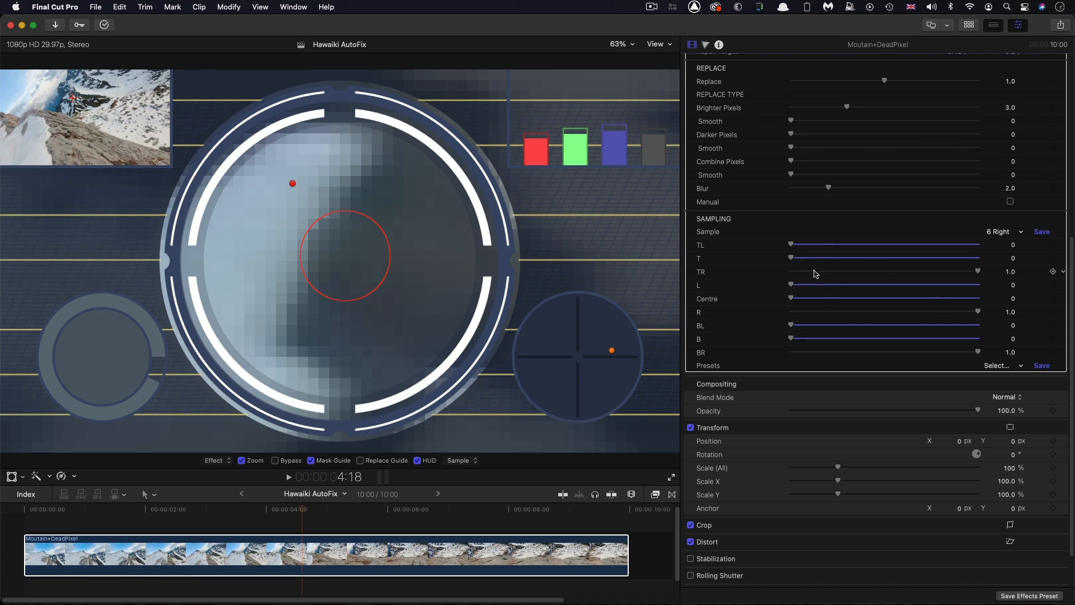
{"action": "left_click_drag", "start_coordinate": [796, 247], "coordinate": [732, 251]}
Inspect the repair at full frame and at a Zoom Level of about 66.5, restoring the previous zoom level
{"action": "scroll", "coordinate": [876, 140], "scroll_direction": "up", "scroll_amount": 10}
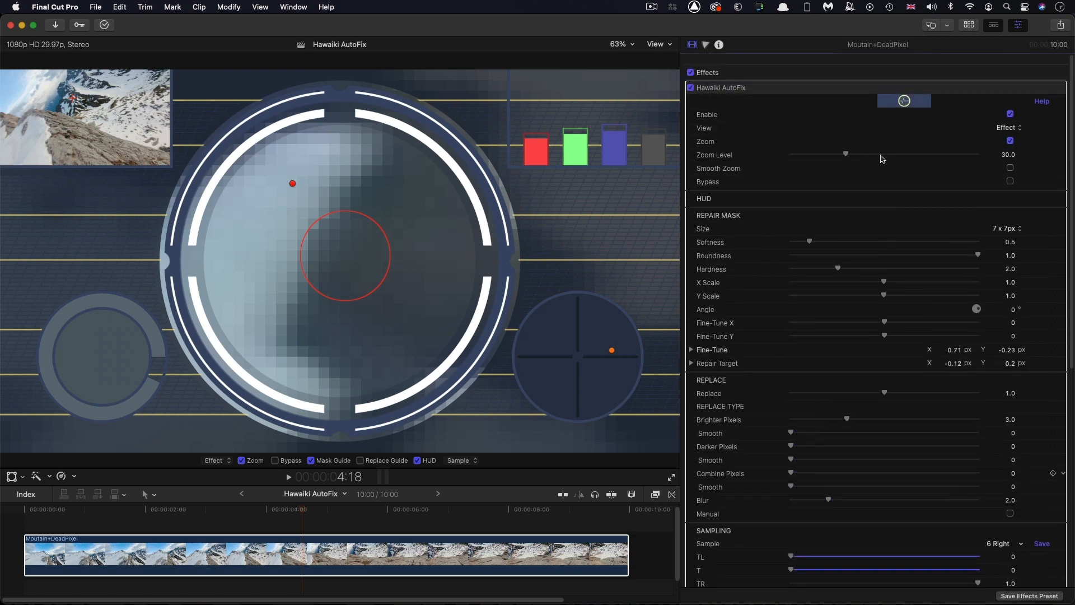
{"action": "scroll", "coordinate": [882, 157], "scroll_direction": "down", "scroll_amount": 1}
{"action": "left_click", "coordinate": [1011, 133]}
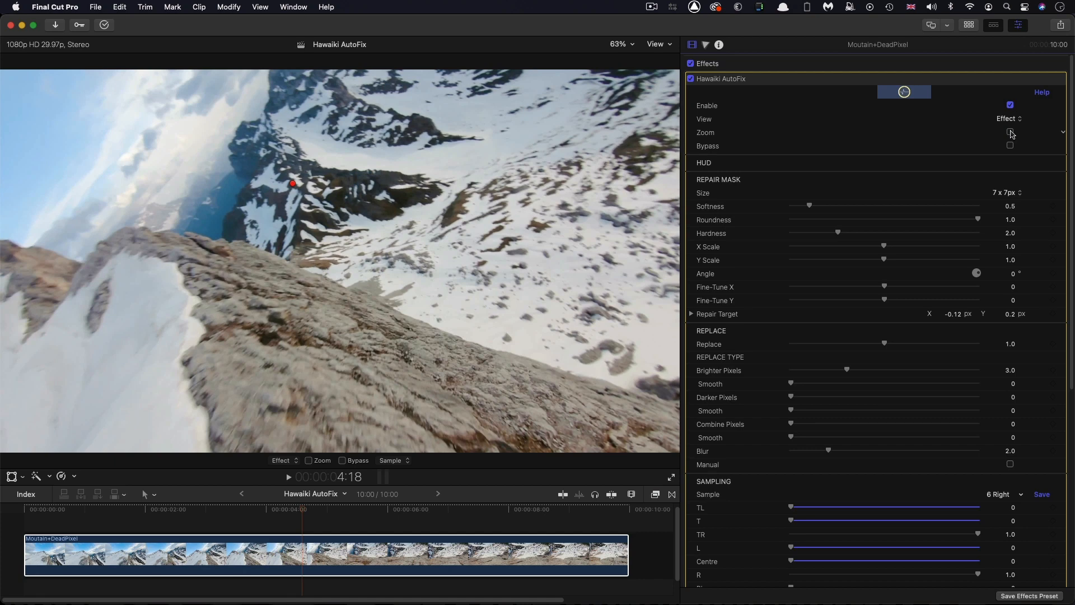
{"action": "left_click", "coordinate": [1010, 133]}
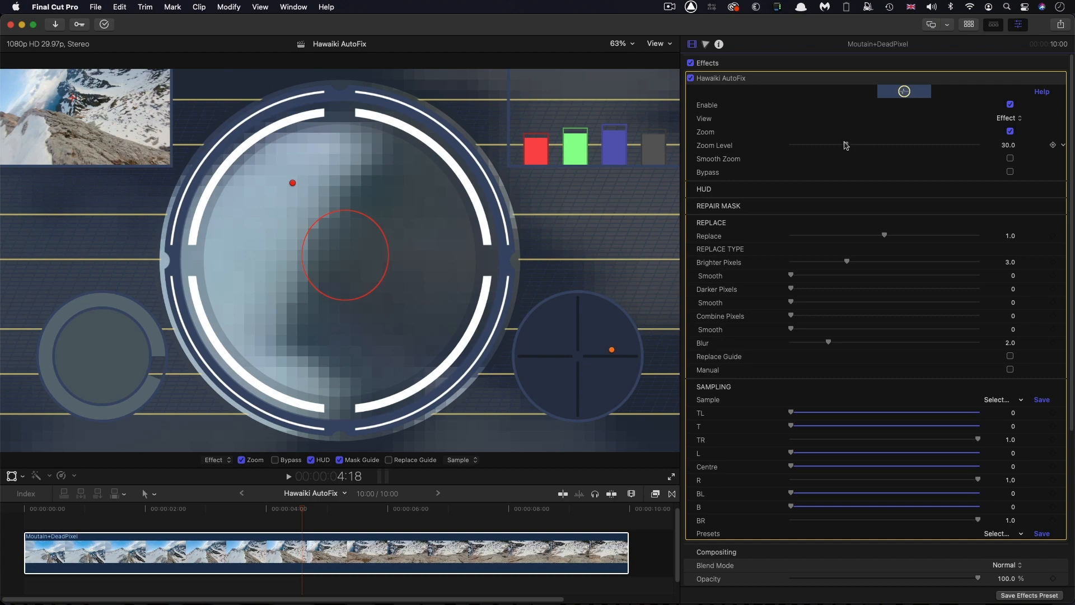
{"action": "left_click_drag", "start_coordinate": [846, 145], "coordinate": [916, 156]}
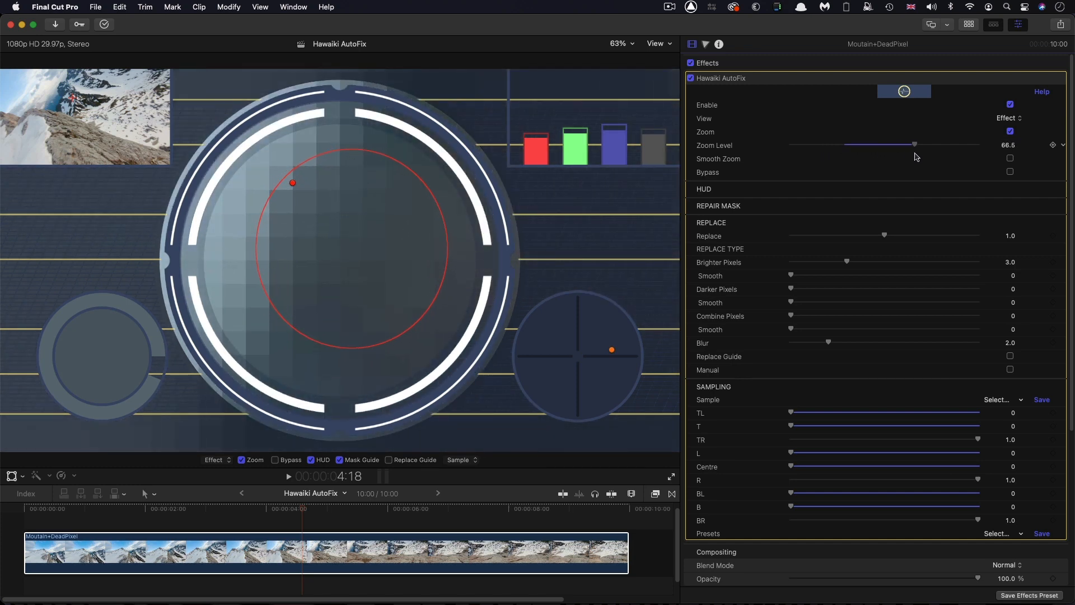
{"action": "key", "text": "super+z"}
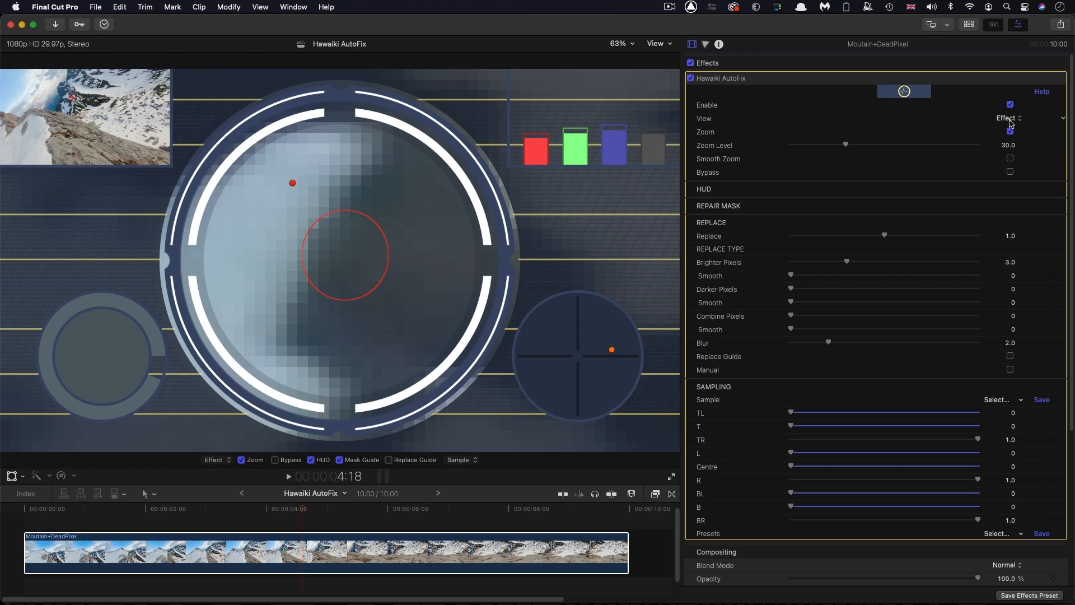
Inspect the repair in the Repair Mask and Fill views, and return to the Effect view
{"action": "left_click", "coordinate": [1009, 118]}
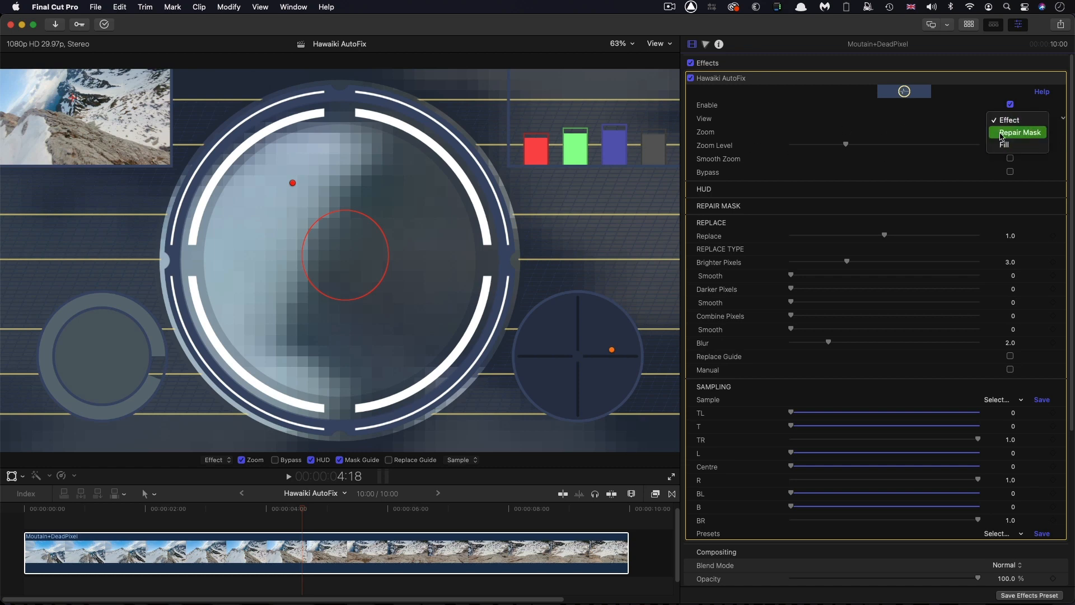
{"action": "left_click", "coordinate": [1016, 135]}
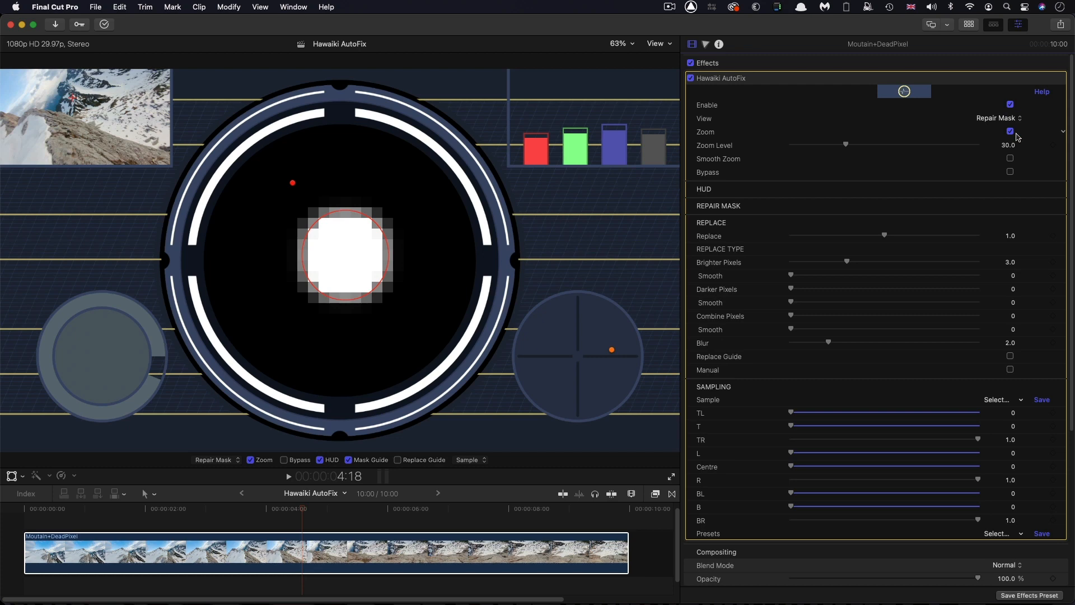
{"action": "left_click", "coordinate": [1014, 119]}
{"action": "left_click", "coordinate": [1011, 133]}
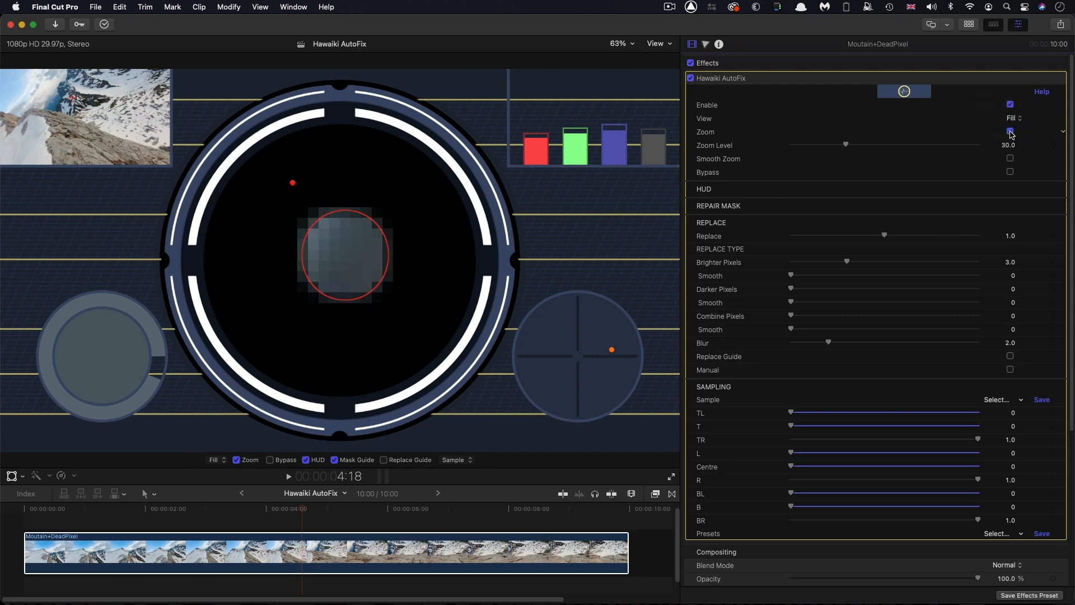
{"action": "left_click", "coordinate": [1018, 119]}
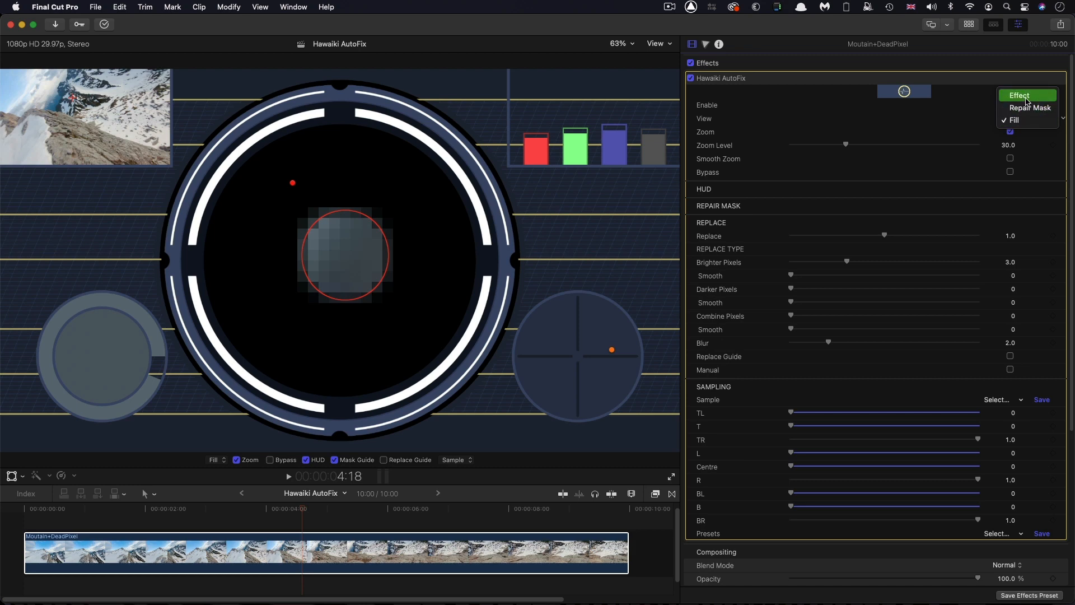
{"action": "left_click", "coordinate": [1027, 96]}
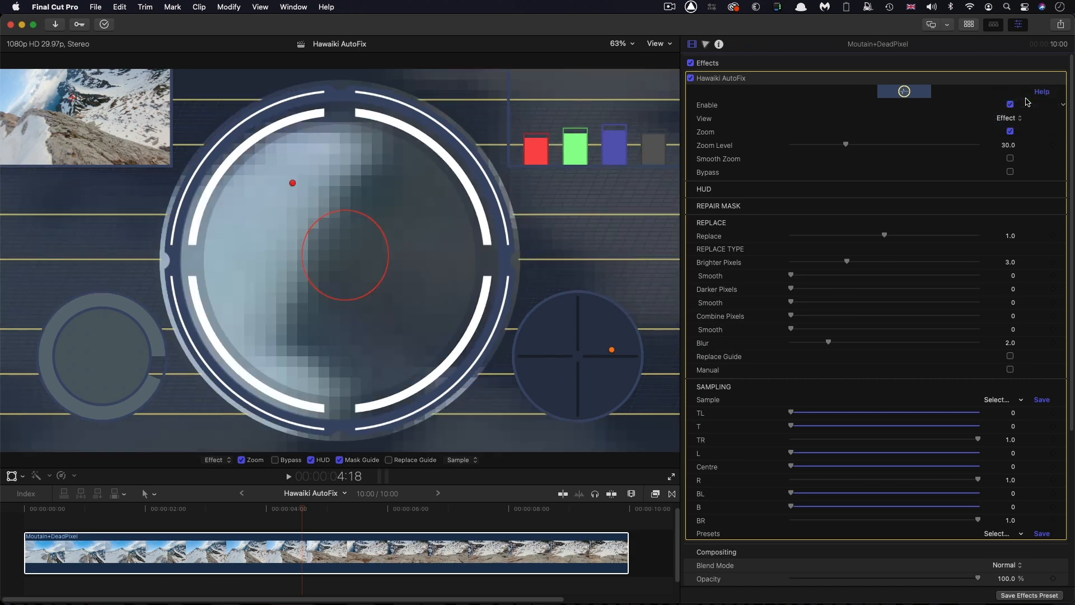
Show the Repair Mask settings, switch to the Repair Mask view, and set the mask's Softness to about 1.22
{"action": "left_click", "coordinate": [1050, 206]}
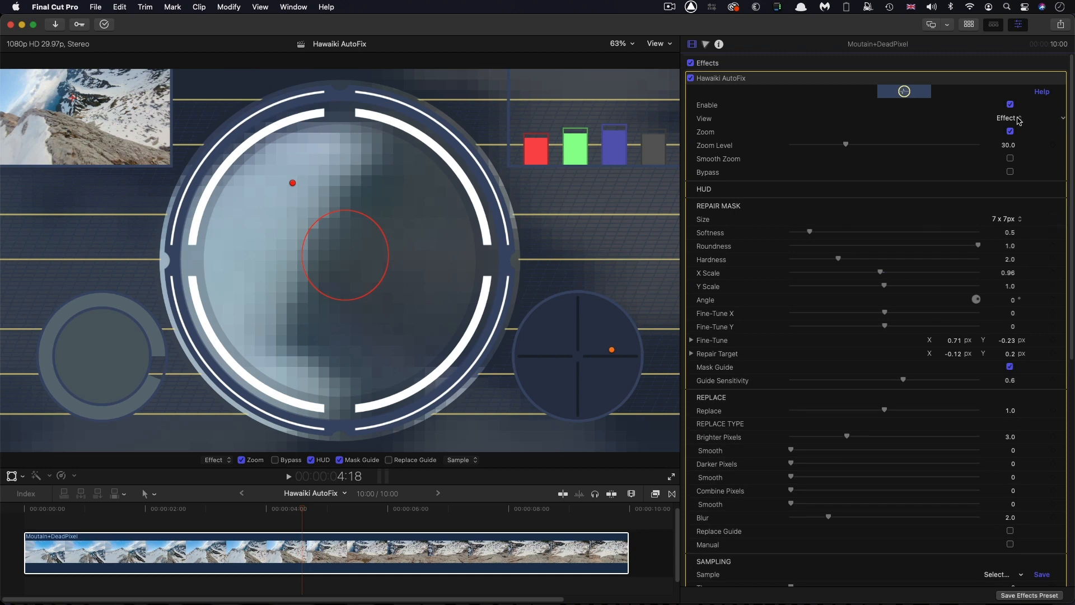
{"action": "left_click", "coordinate": [1018, 119]}
{"action": "left_click", "coordinate": [1015, 140]}
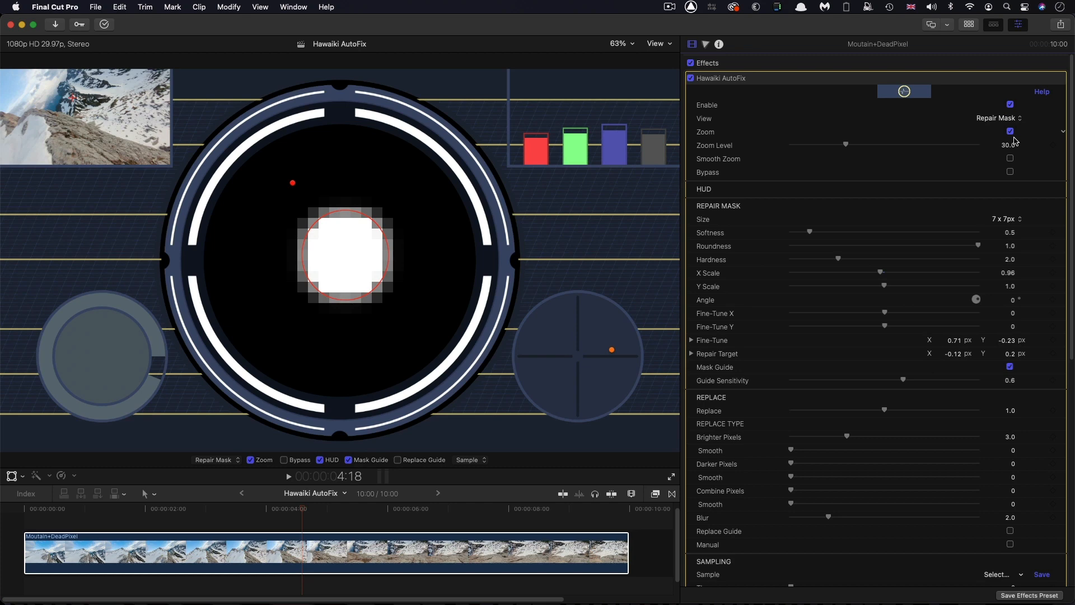
{"action": "left_click_drag", "start_coordinate": [810, 232], "coordinate": [838, 234]}
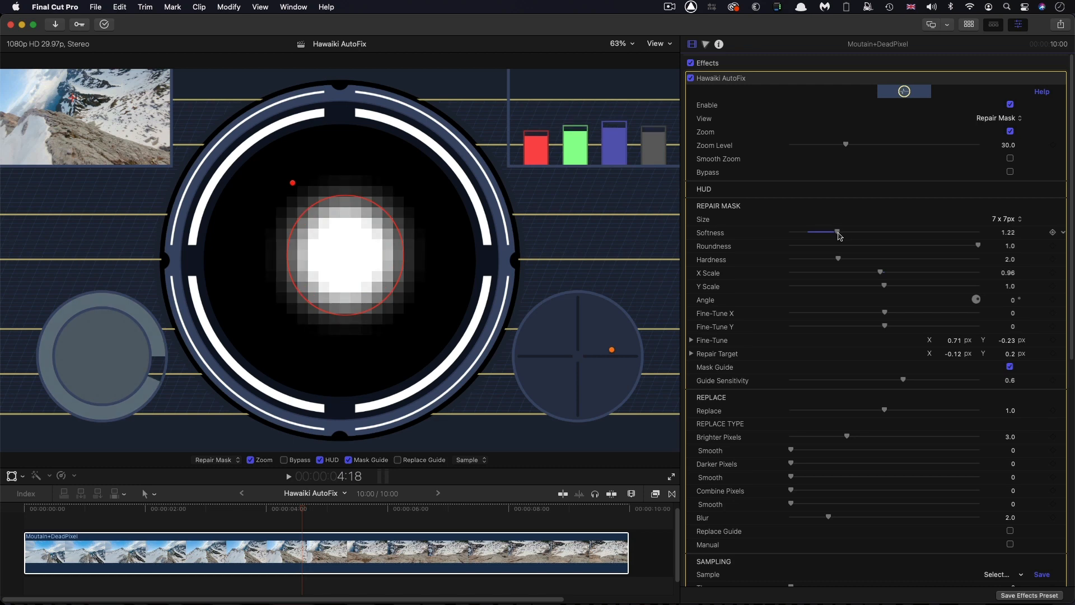
Undo the Softness change, and try the repair mask with Roundness 0 and with Hardness 5.0, undoing each trial
{"action": "key", "text": "super+z"}
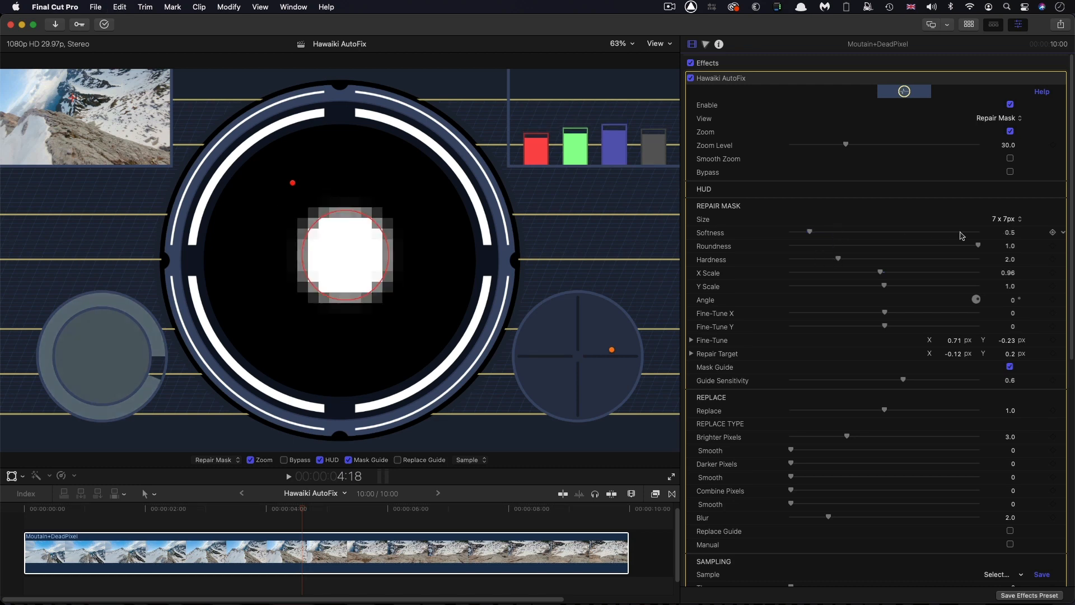
{"action": "left_click_drag", "start_coordinate": [979, 247], "coordinate": [790, 238]}
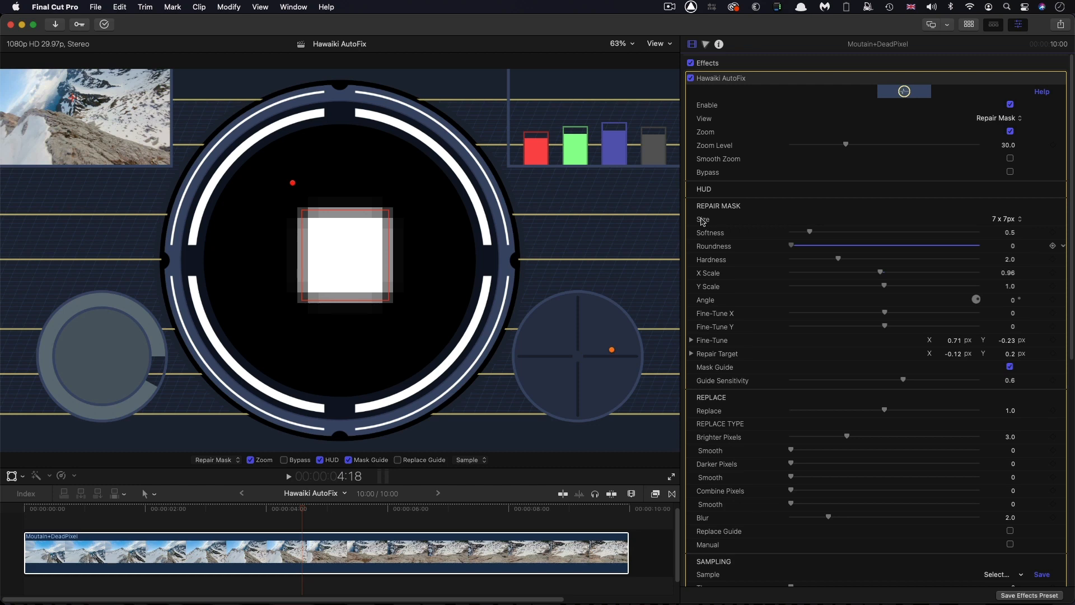
{"action": "left_click_drag", "start_coordinate": [701, 218], "coordinate": [1009, 252]}
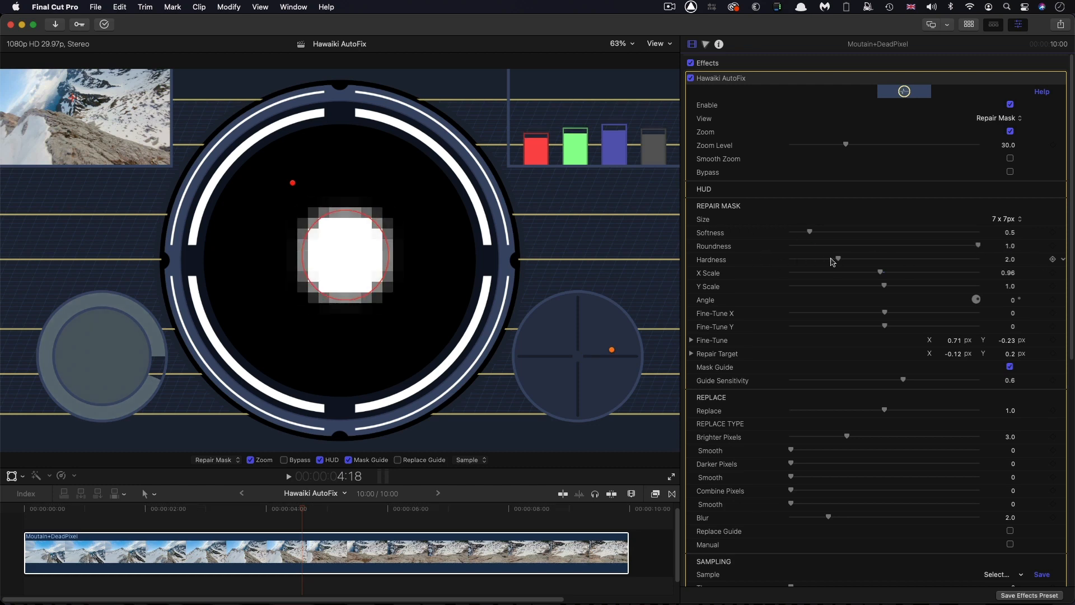
{"action": "left_click_drag", "start_coordinate": [833, 262], "coordinate": [1055, 278]}
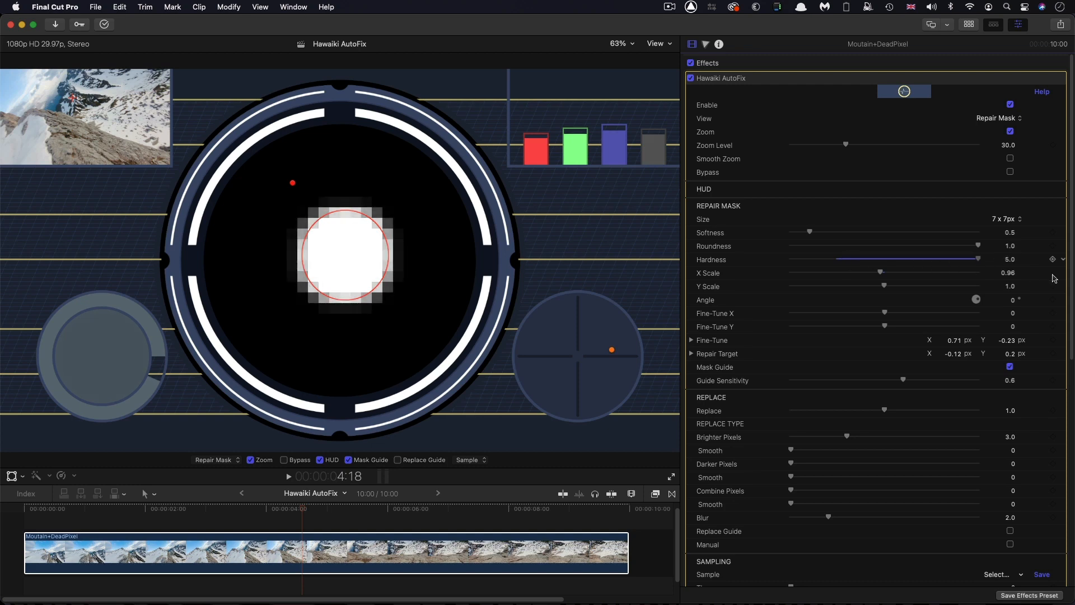
{"action": "key", "text": "super+z"}
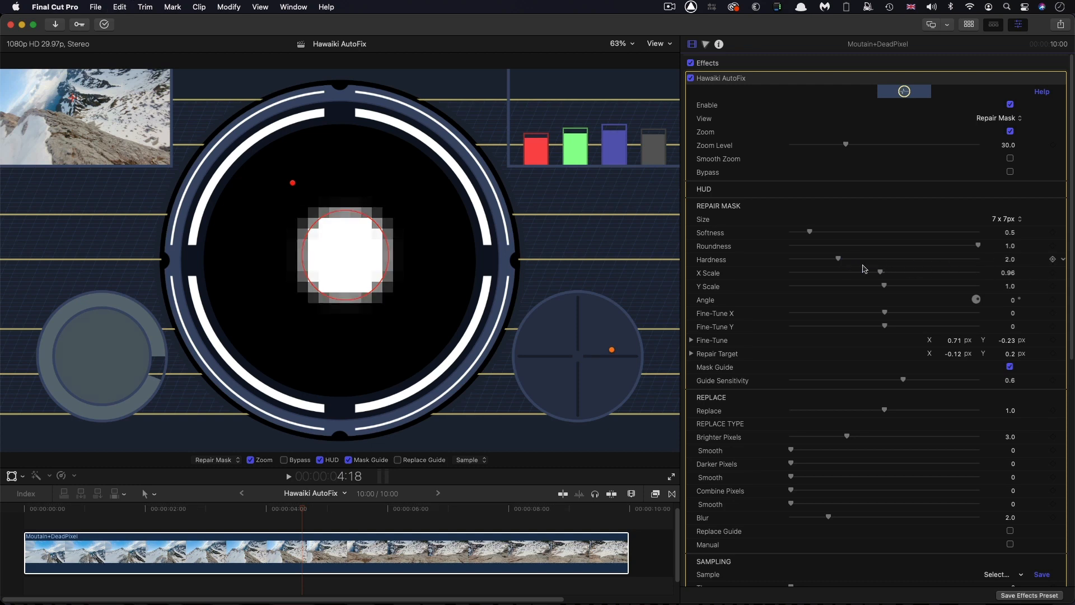
Try the repair mask with X Scale 1.4, Y Scale 0.7 and a rotated Angle, reset them, and return to the Effect view
{"action": "left_click_drag", "start_coordinate": [882, 273], "coordinate": [859, 287]}
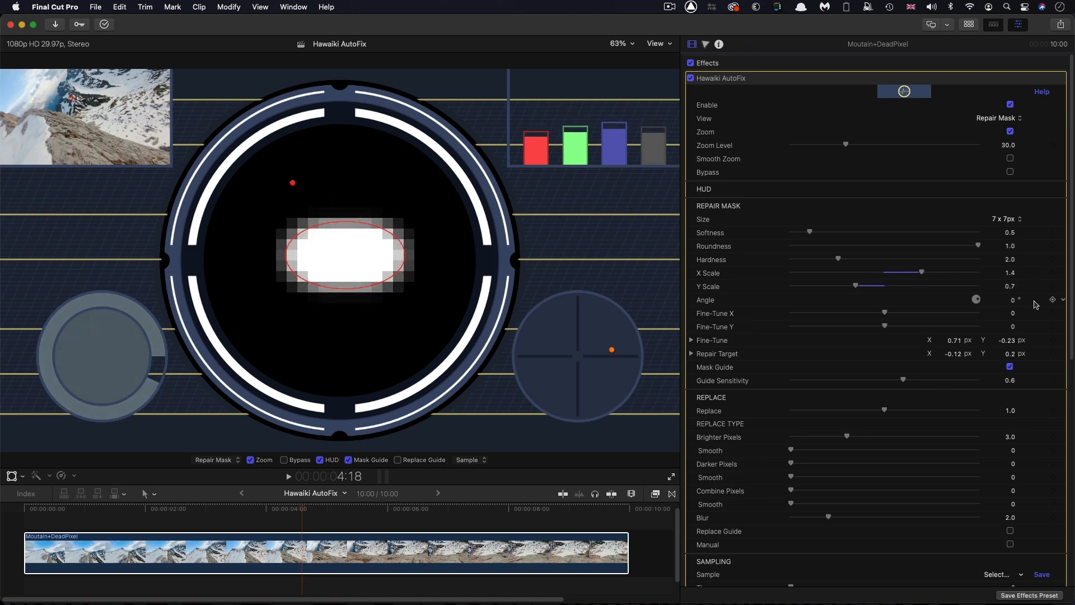
{"action": "left_click_drag", "start_coordinate": [1012, 300], "coordinate": [1012, 271]}
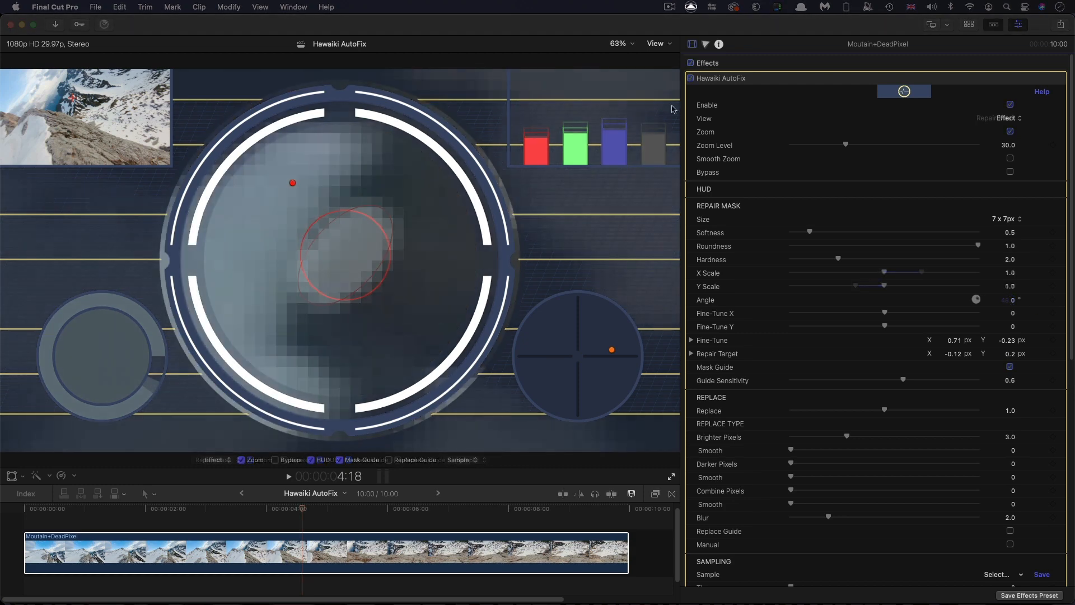
{"action": "left_click", "coordinate": [526, 26]}
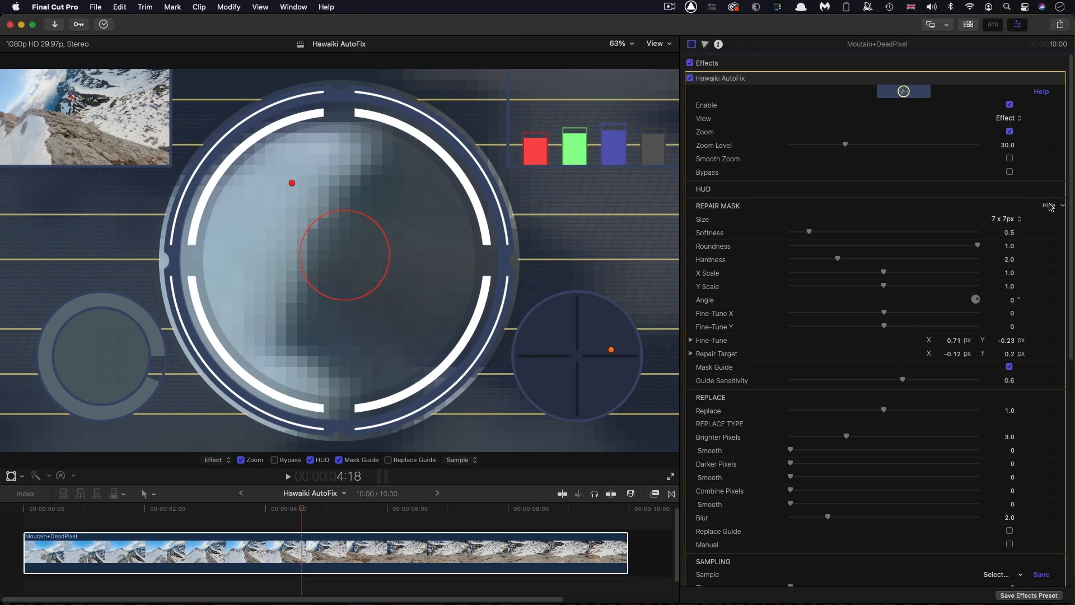
Turn on the Replace Guide and test higher Replace and Combine Pixels values, undoing each trial
{"action": "left_click", "coordinate": [1050, 206]}
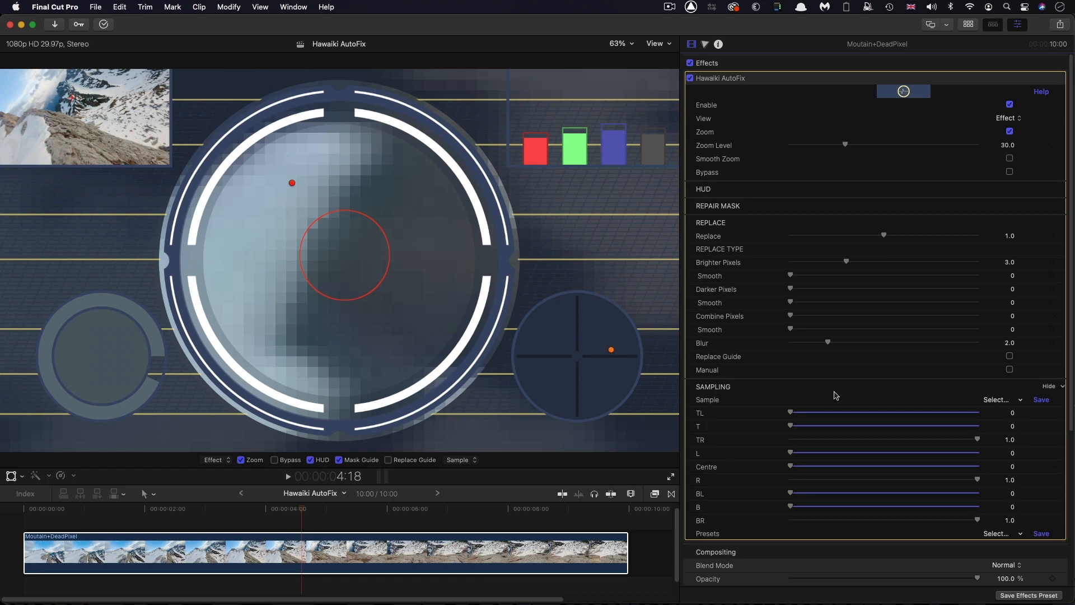
{"action": "left_click", "coordinate": [1009, 357]}
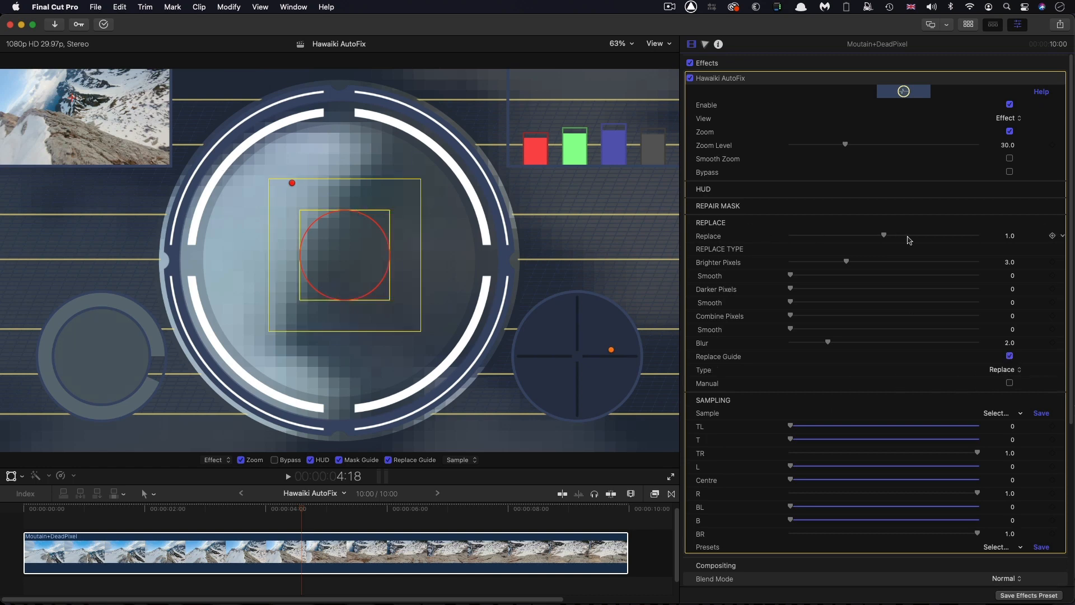
{"action": "left_click_drag", "start_coordinate": [885, 235], "coordinate": [926, 235]}
{"action": "key", "text": "super+z"}
{"action": "mouse_move", "coordinate": [792, 317]}
{"action": "left_mouse_down"}
{"action": "mouse_move", "coordinate": [840, 317]}
{"action": "mouse_move", "coordinate": [811, 316]}
{"action": "left_mouse_up"}
{"action": "key", "text": "super+z"}
{"action": "mouse_move", "coordinate": [790, 275]}
{"action": "left_mouse_down"}
{"action": "mouse_move", "coordinate": [914, 282]}
{"action": "mouse_move", "coordinate": [782, 277]}
{"action": "left_mouse_up"}
Try Manual replacement with Replace and Blur at 0 and Offset X at about 6.9, and undo the trial
{"action": "left_click", "coordinate": [1011, 383]}
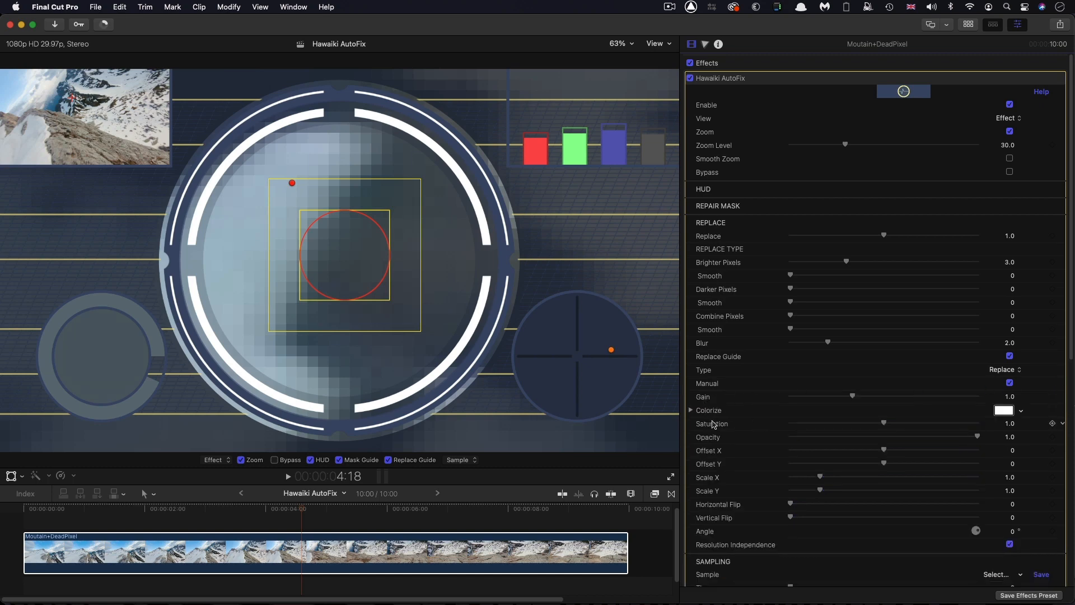
{"action": "left_click_drag", "start_coordinate": [883, 236], "coordinate": [625, 249]}
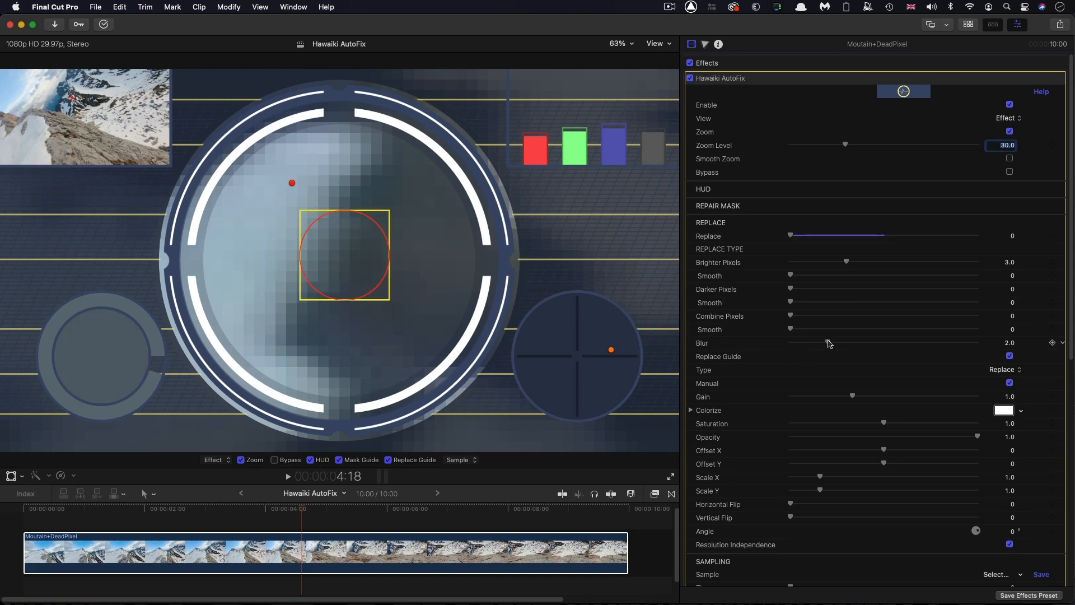
{"action": "left_click_drag", "start_coordinate": [828, 341], "coordinate": [672, 331]}
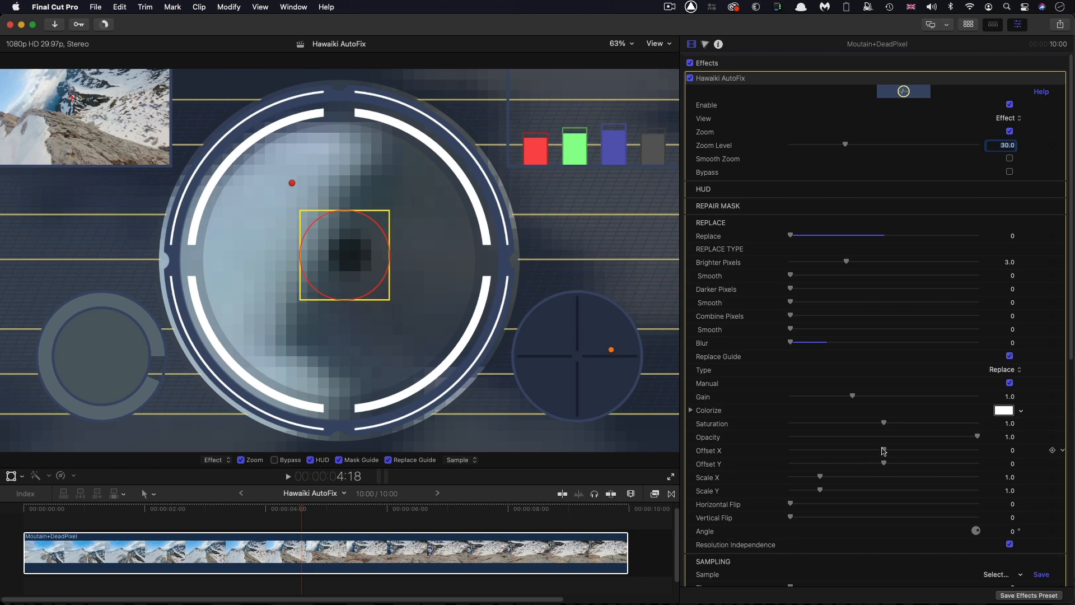
{"action": "left_click_drag", "start_coordinate": [881, 451], "coordinate": [898, 452]}
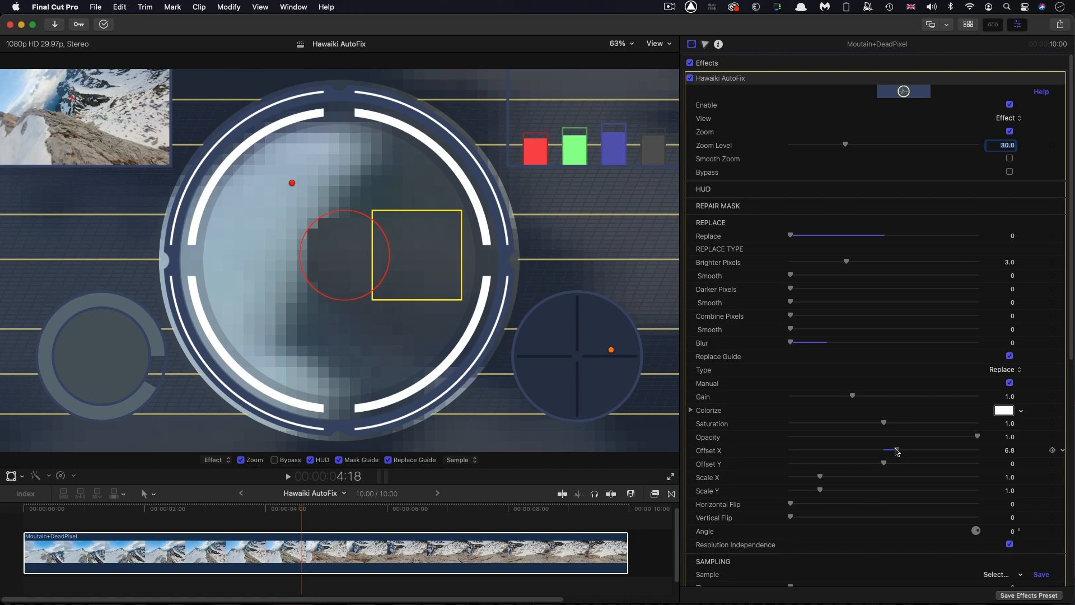
{"action": "left_click_drag", "start_coordinate": [897, 451], "coordinate": [898, 451]}
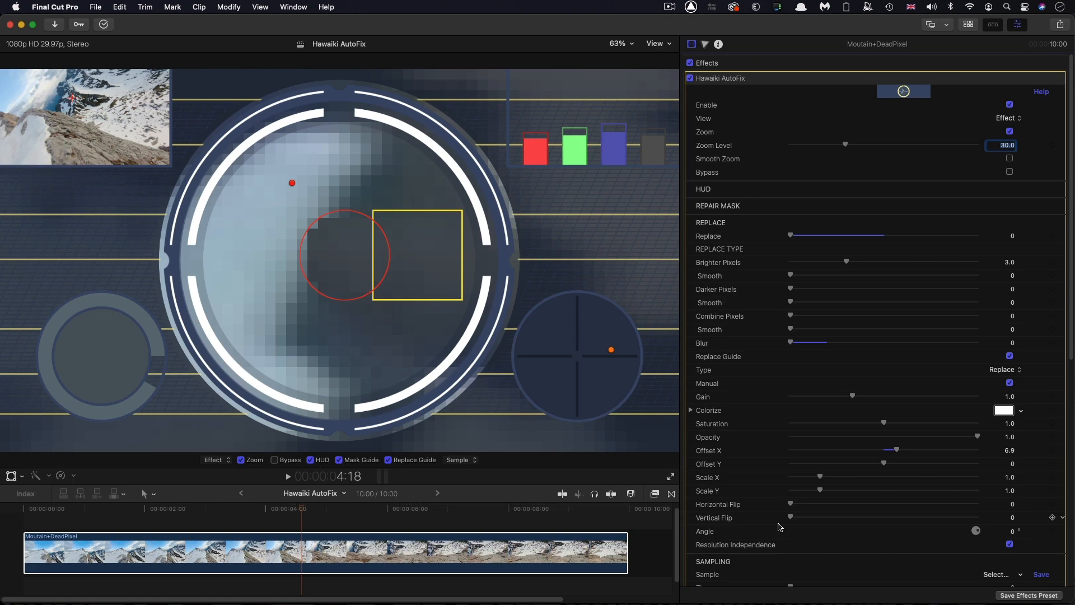
{"action": "key", "text": "super+z"}
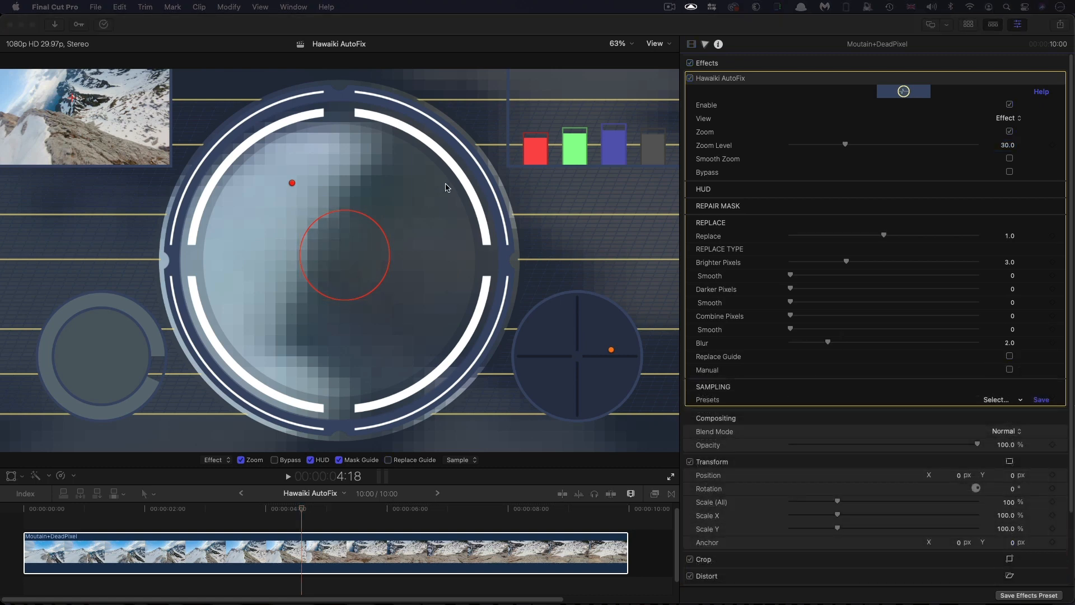
Show the HUD settings and switch the Navigation View off and back on
{"action": "left_click", "coordinate": [1044, 193]}
{"action": "left_click", "coordinate": [1044, 193]}
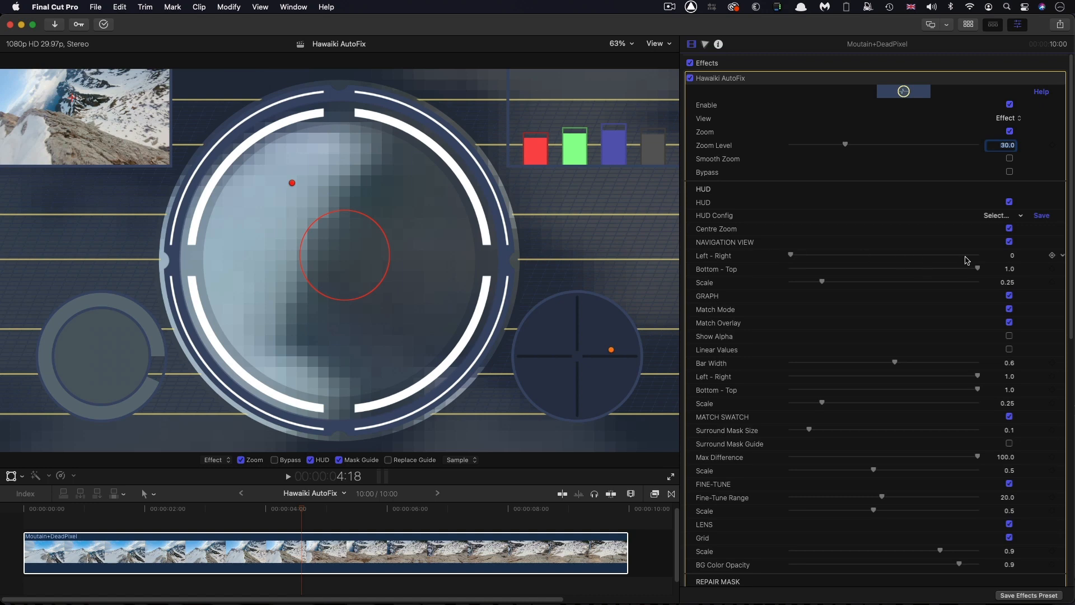
{"action": "left_click", "coordinate": [1009, 242]}
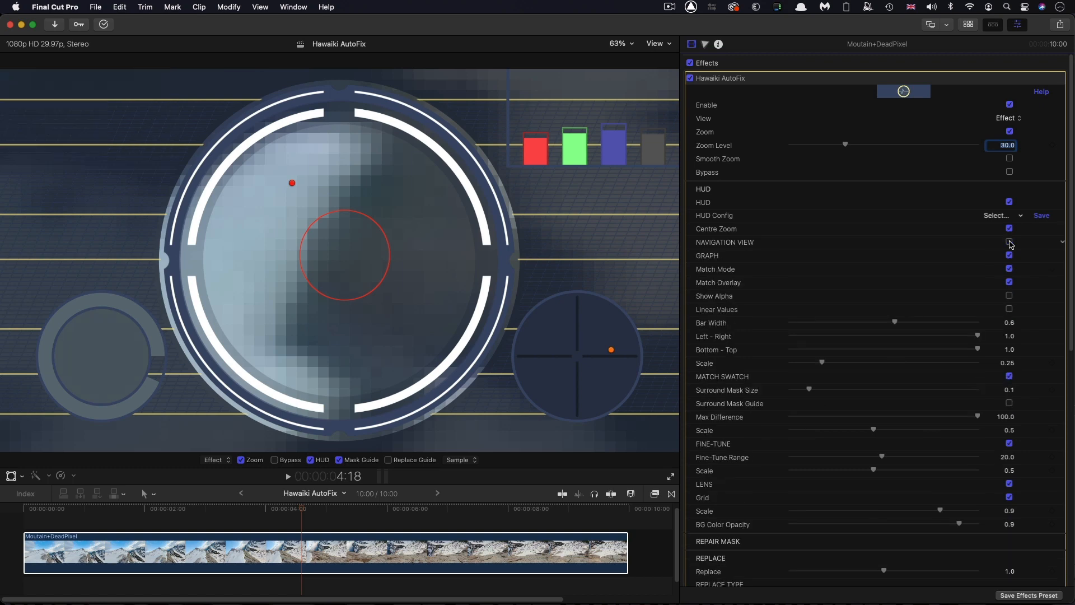
{"action": "left_click", "coordinate": [1010, 242]}
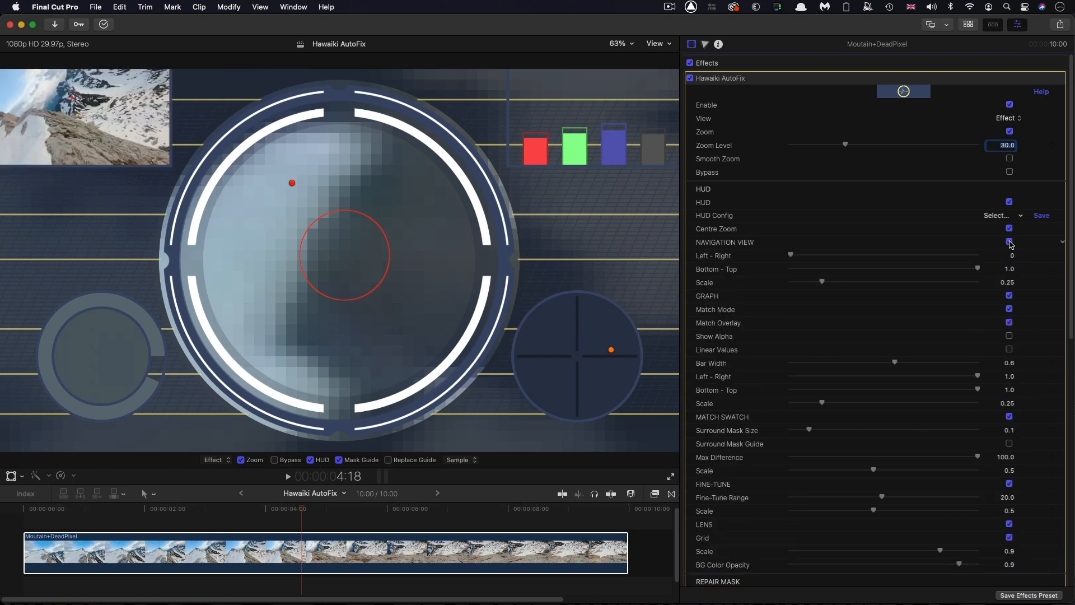
Try a Navigation View Scale of 0.54 while scrubbing between about 4:06 and 4:18, and reset the scale
{"action": "left_click_drag", "start_coordinate": [823, 283], "coordinate": [883, 282]}
{"action": "left_click", "coordinate": [274, 509]}
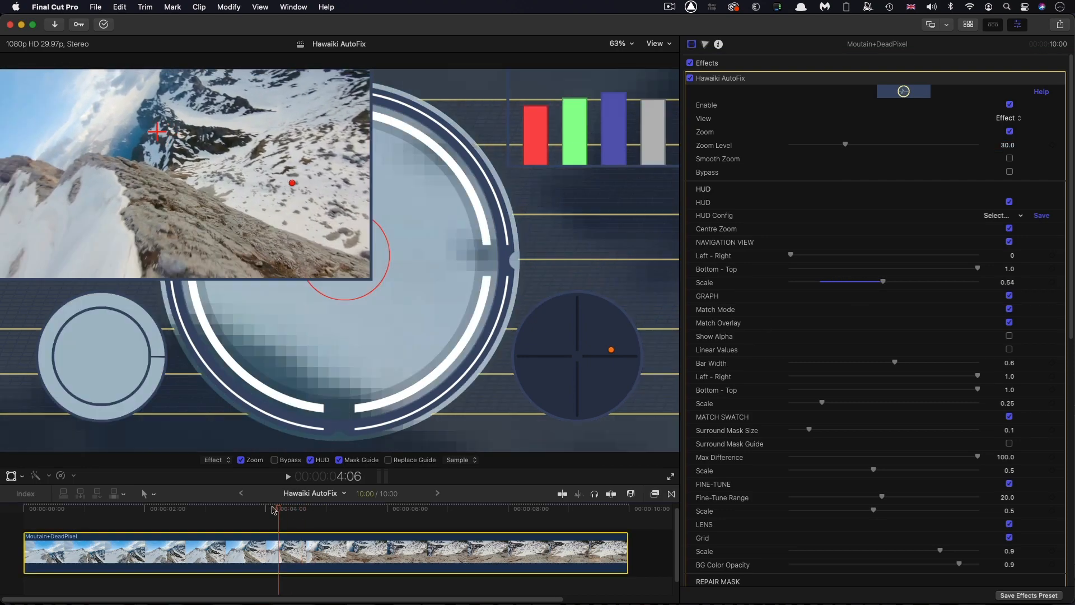
{"action": "left_click_drag", "start_coordinate": [273, 510], "coordinate": [304, 516]}
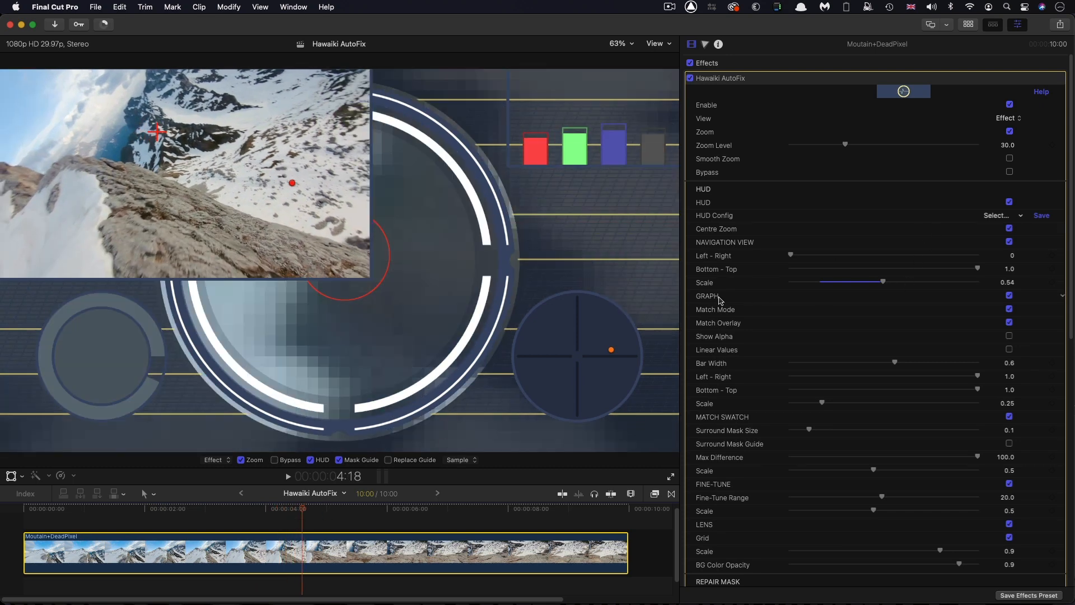
{"action": "left_click", "coordinate": [1063, 282]}
{"action": "left_click", "coordinate": [1025, 284]}
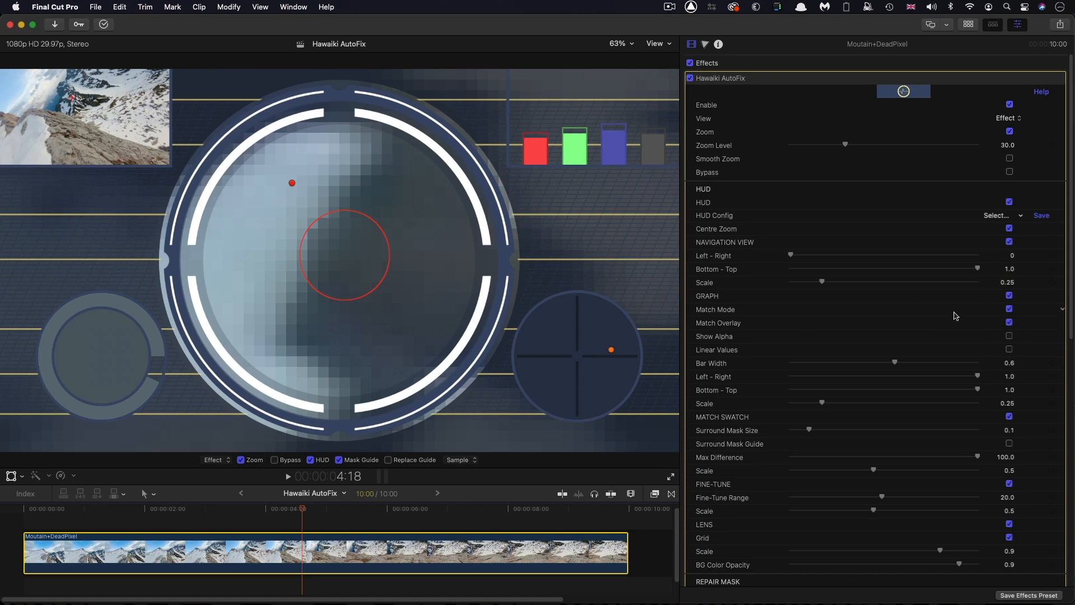
Switch the HUD's Match Swatch, Graph, Fine-Tune and Lens elements off and back on
{"action": "left_click", "coordinate": [1011, 416]}
{"action": "left_click", "coordinate": [1012, 416]}
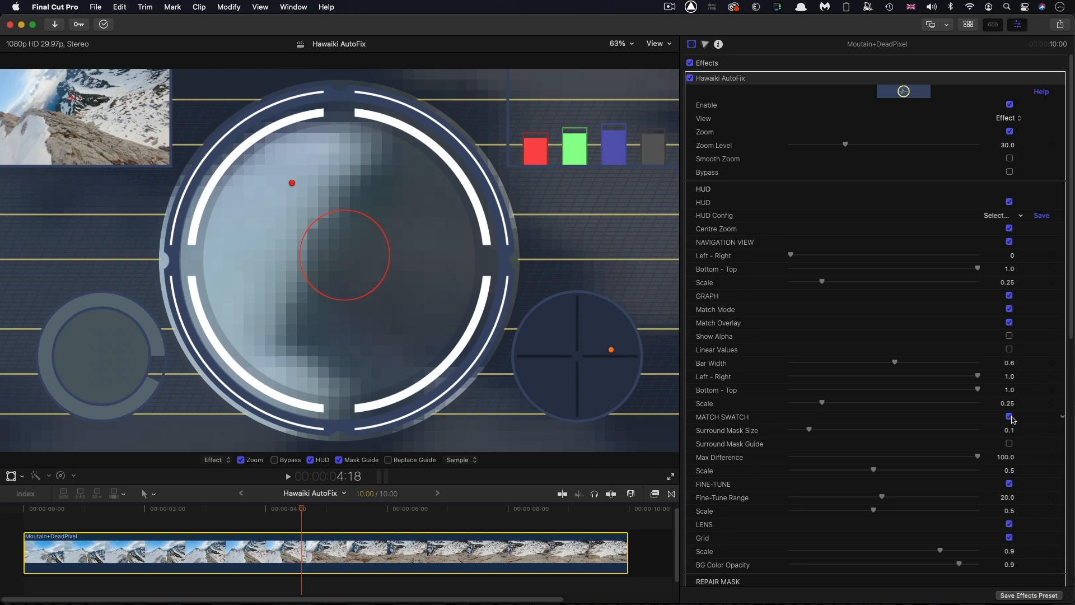
{"action": "left_click", "coordinate": [1009, 296]}
{"action": "left_click", "coordinate": [1011, 297]}
{"action": "left_click", "coordinate": [1010, 484]}
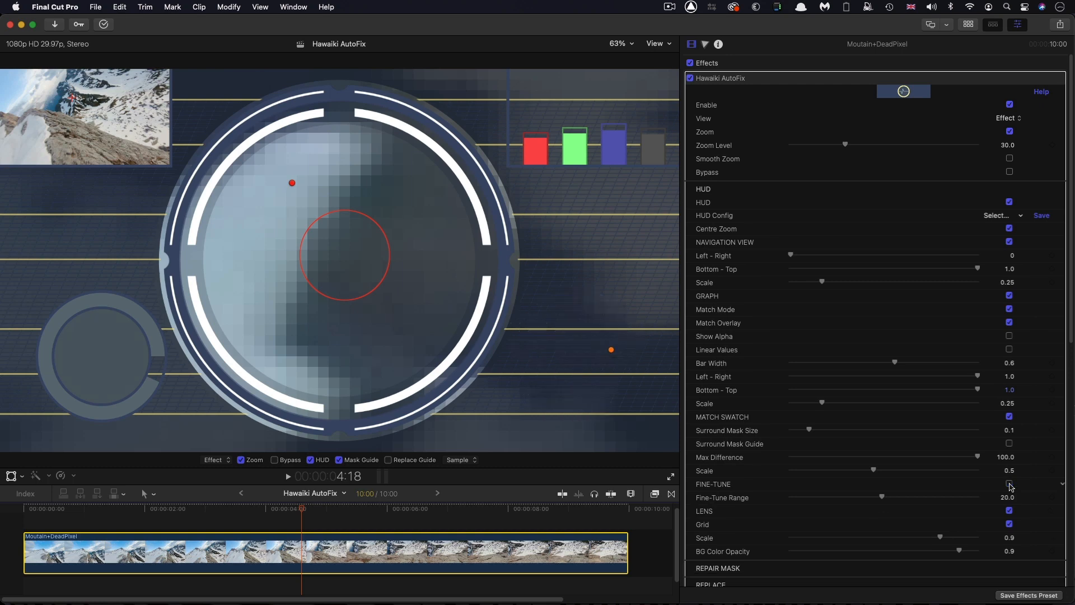
{"action": "left_click", "coordinate": [1011, 485]}
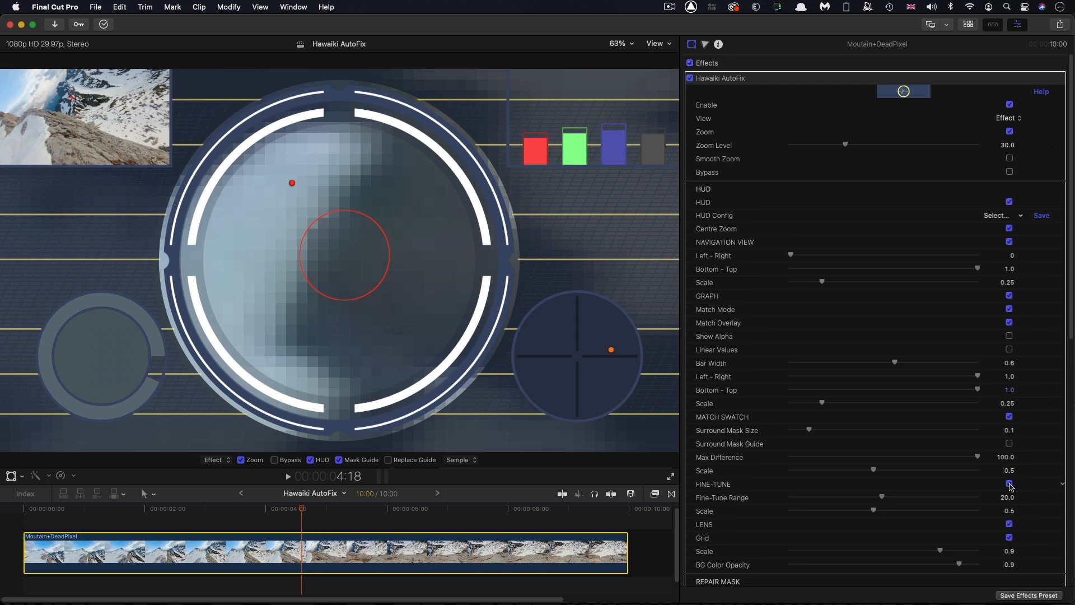
{"action": "left_click", "coordinate": [1010, 524]}
{"action": "left_click", "coordinate": [1010, 524]}
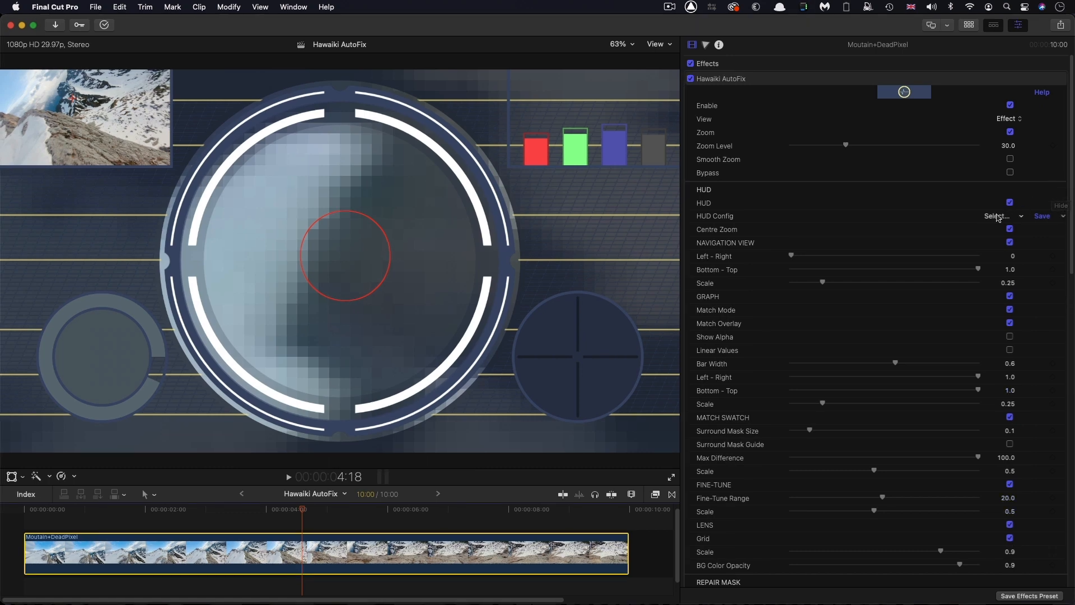
Examine the available HUD Config presets and leave without choosing one
{"action": "left_click", "coordinate": [1017, 218]}
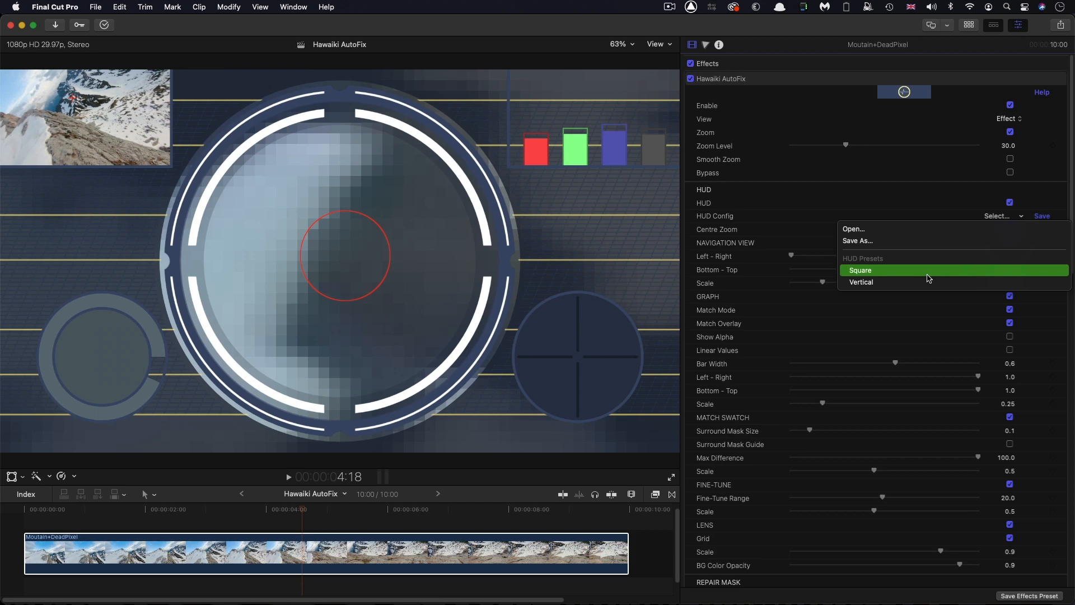
{"action": "left_click", "coordinate": [902, 199]}
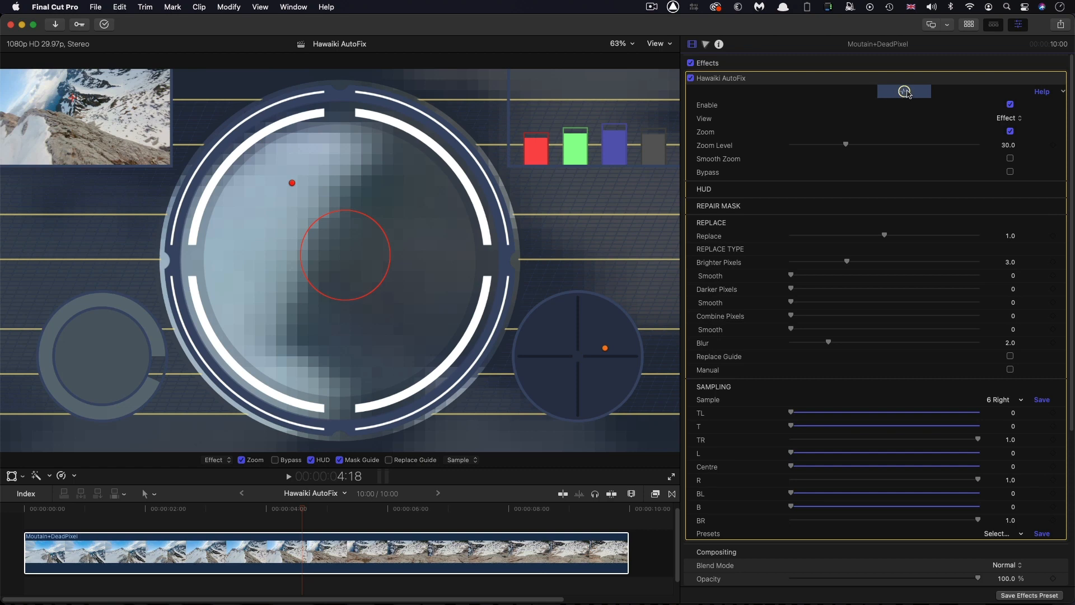
Open the effect's help page in Safari and look through the Hawaiki AutoFix parameter descriptions
{"action": "left_click", "coordinate": [1043, 91]}
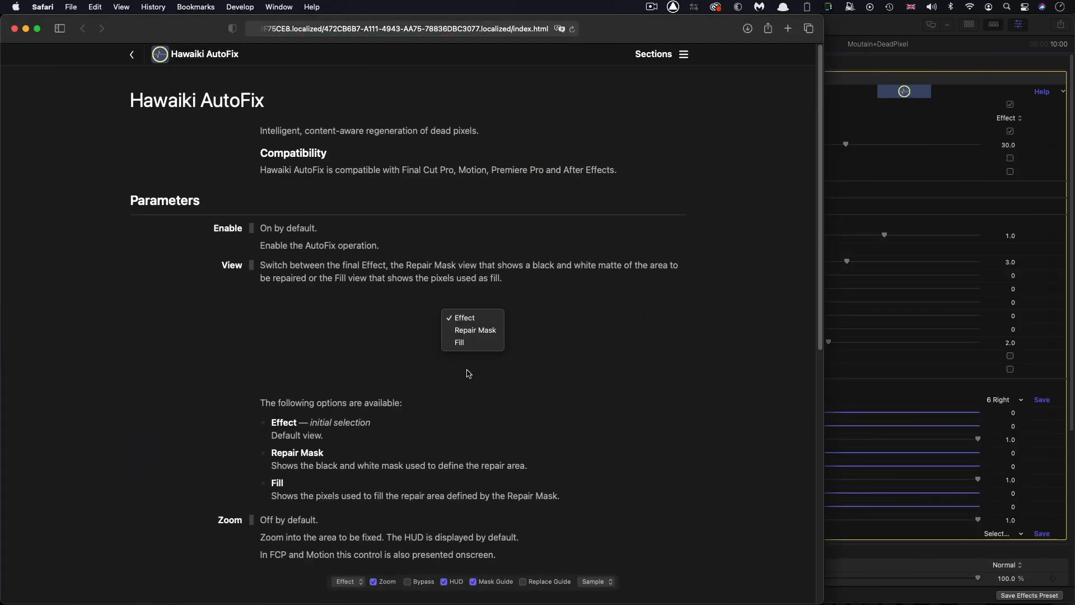
{"action": "scroll", "coordinate": [469, 373], "scroll_direction": "down", "scroll_amount": 15}
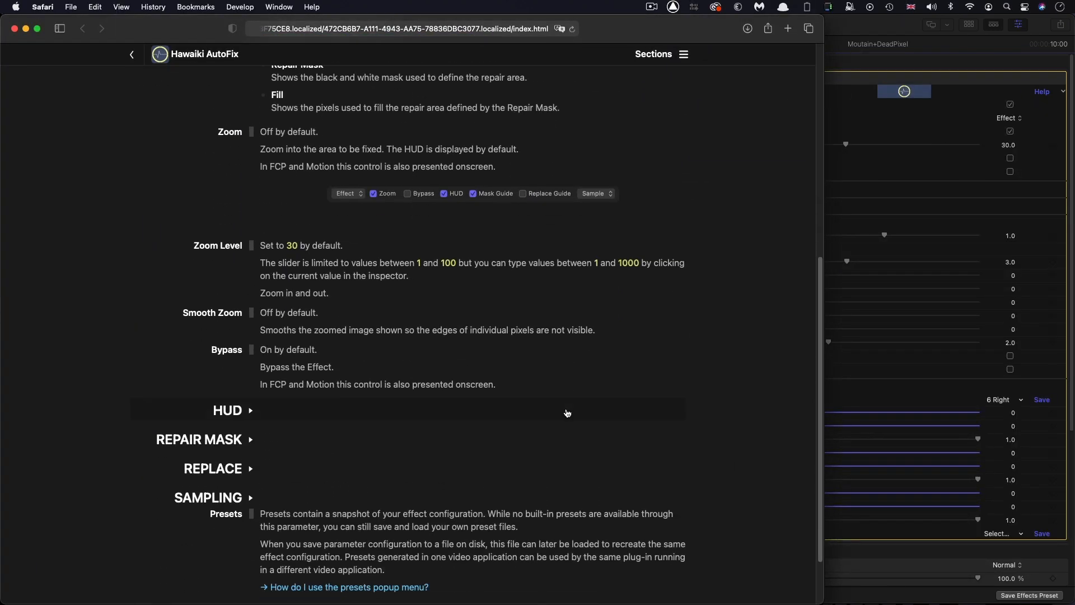
{"action": "scroll", "coordinate": [567, 413], "scroll_direction": "up", "scroll_amount": 15}
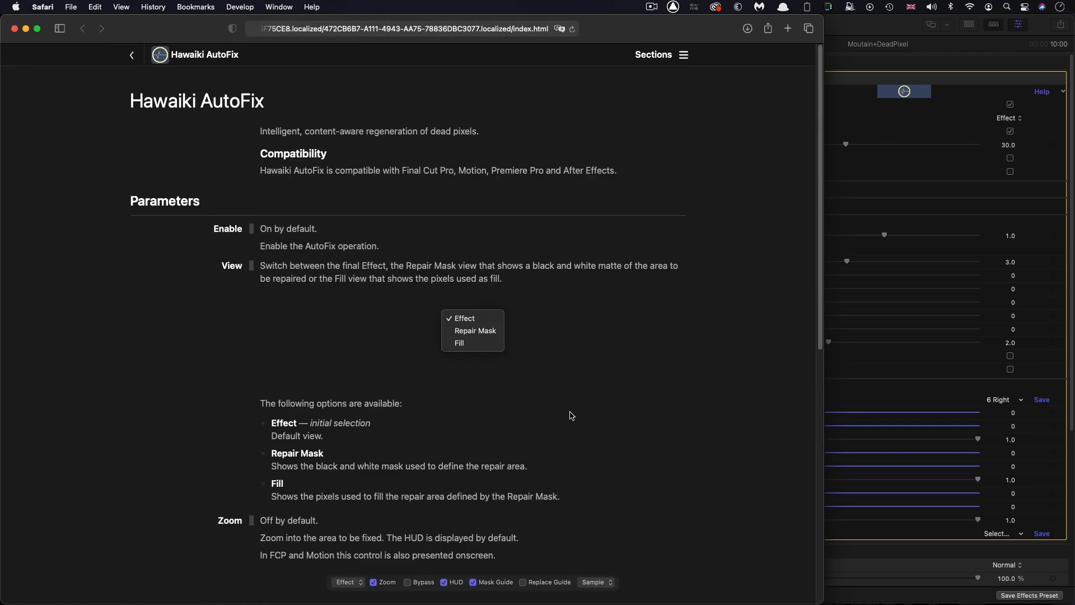